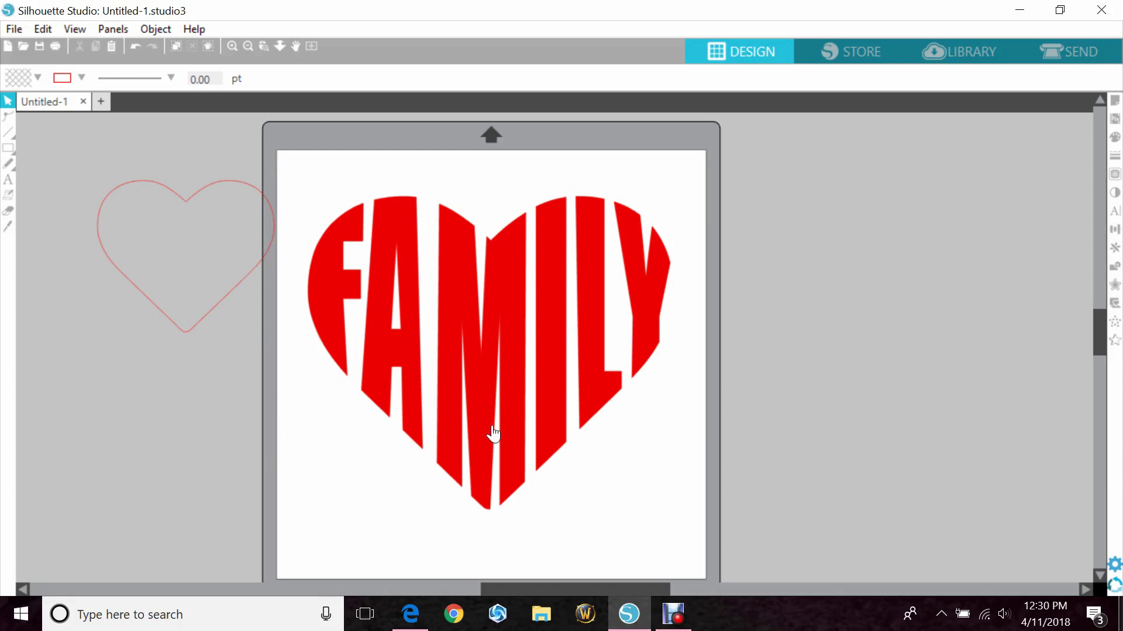
# - Move the FAMILY heart aside and scale the outline heart on the mat to 9.552 in wide
pyautogui.moveTo(476, 485); pyautogui.dragTo(915, 459)
pyautogui.moveTo(243, 289); pyautogui.dragTo(446, 291)
pyautogui.moveTo(485, 340); pyautogui.dragTo(652, 483)
pyautogui.moveTo(535, 446)
pyautogui.mouseDown()
pyautogui.moveTo(556, 459)
pyautogui.moveTo(543, 445)
pyautogui.mouseUp()
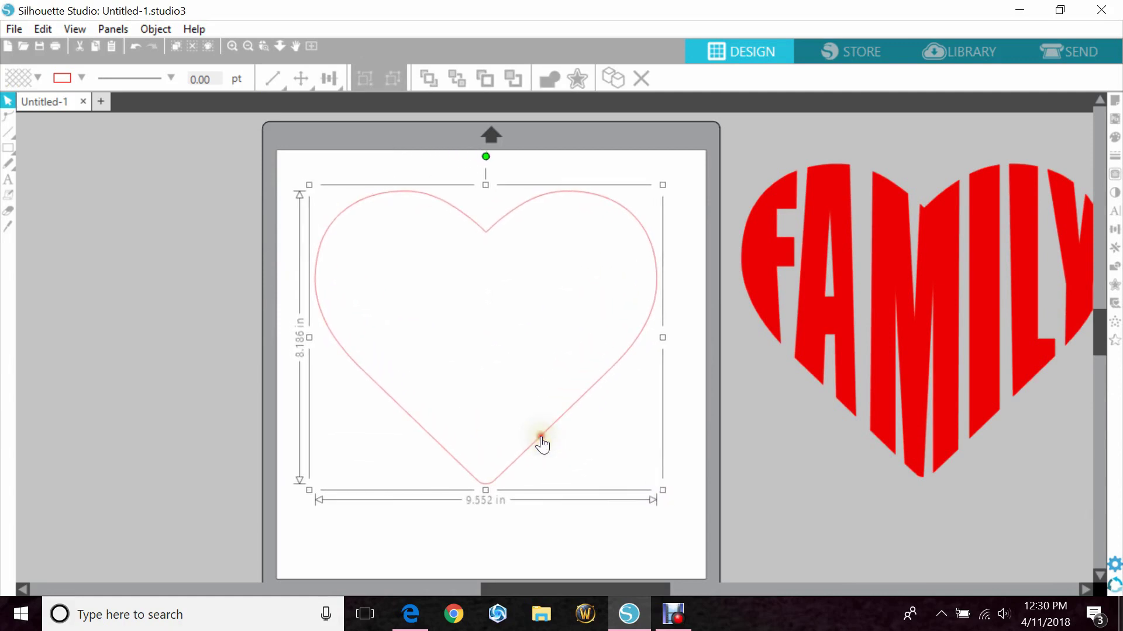
pyautogui.click(281, 419)
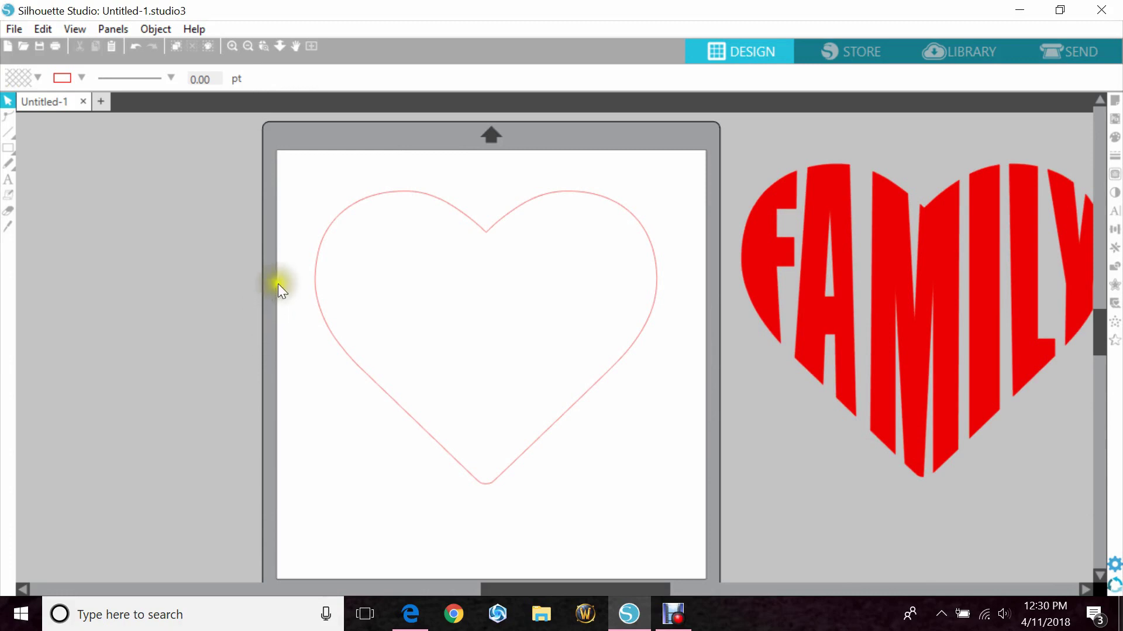
# - Add the text LOVE in Impact inside the heart outline
pyautogui.click(8, 179)
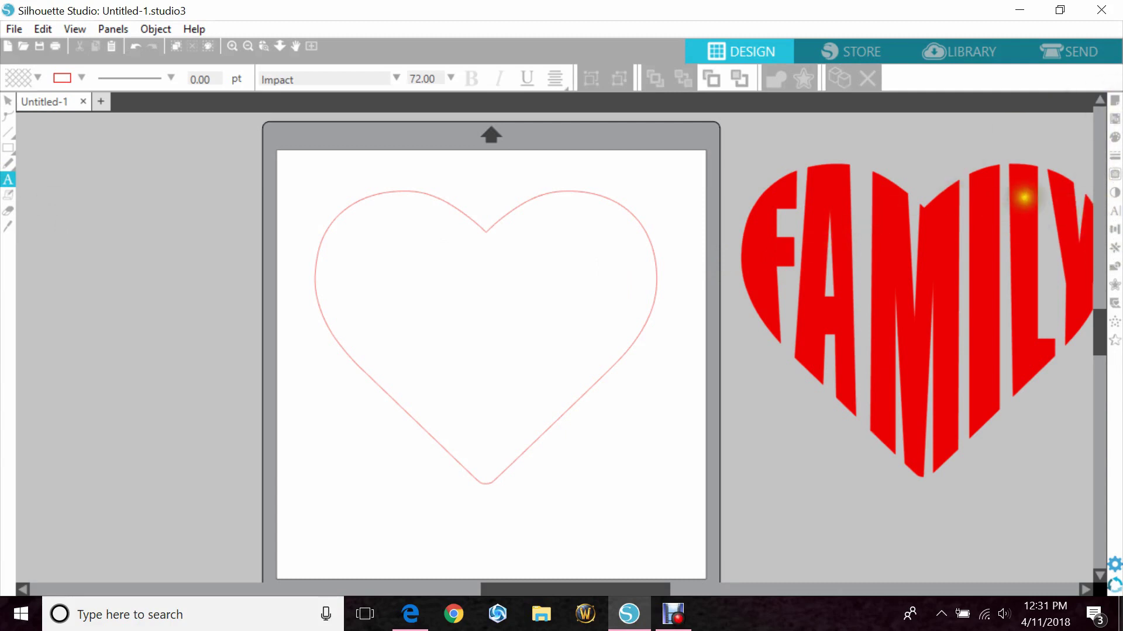
pyautogui.click(1114, 212)
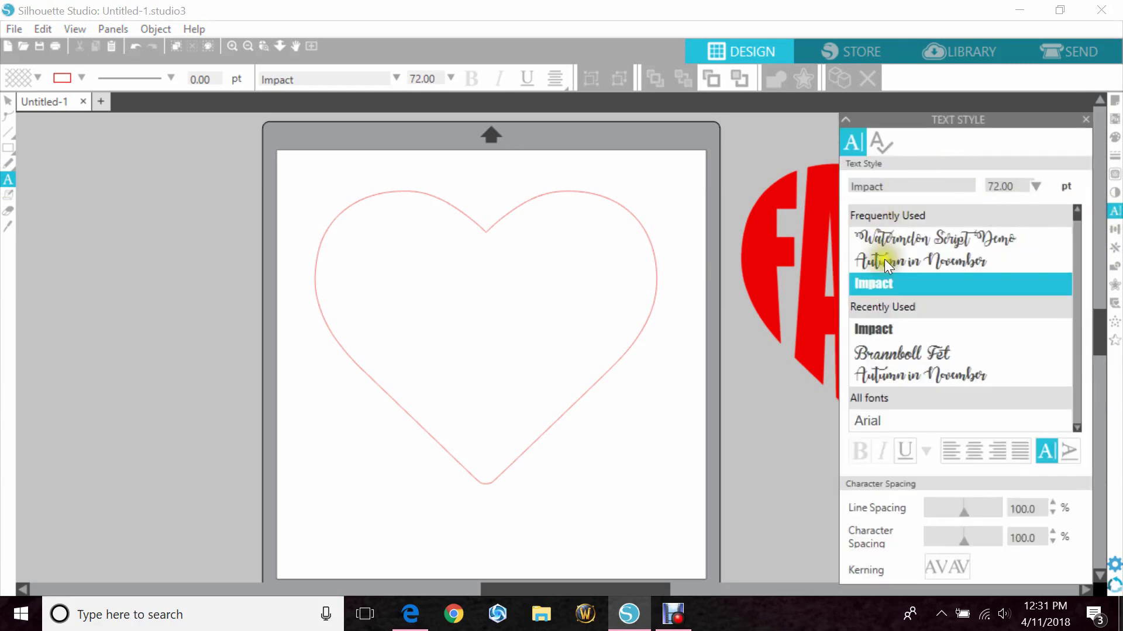
pyautogui.click(336, 275)
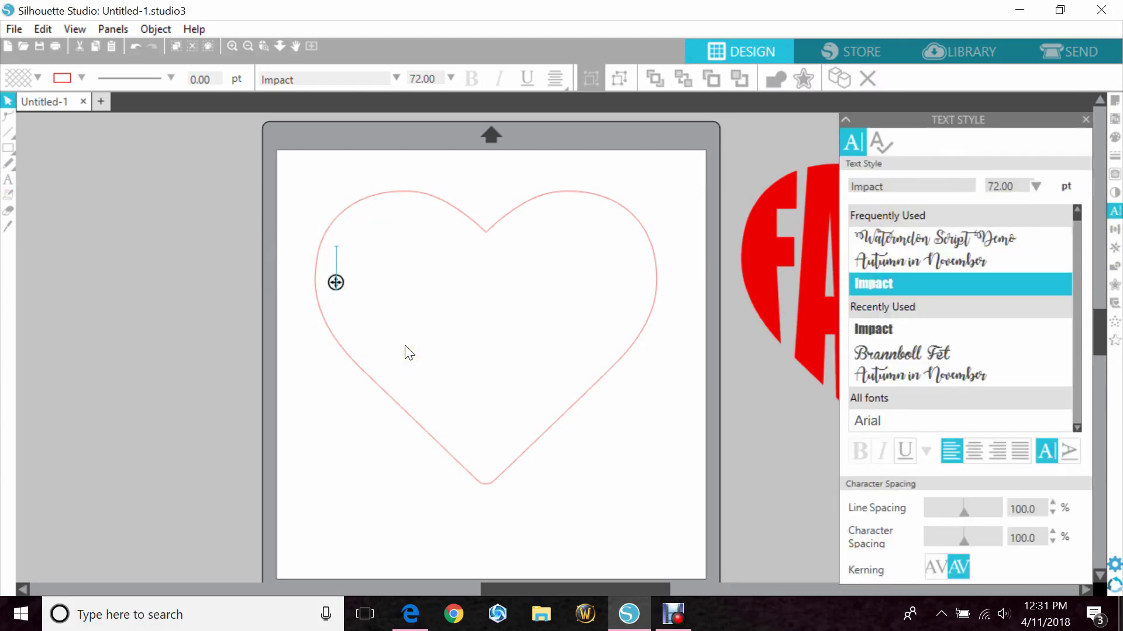
pyautogui.write('LOVE')
pyautogui.click(421, 338)
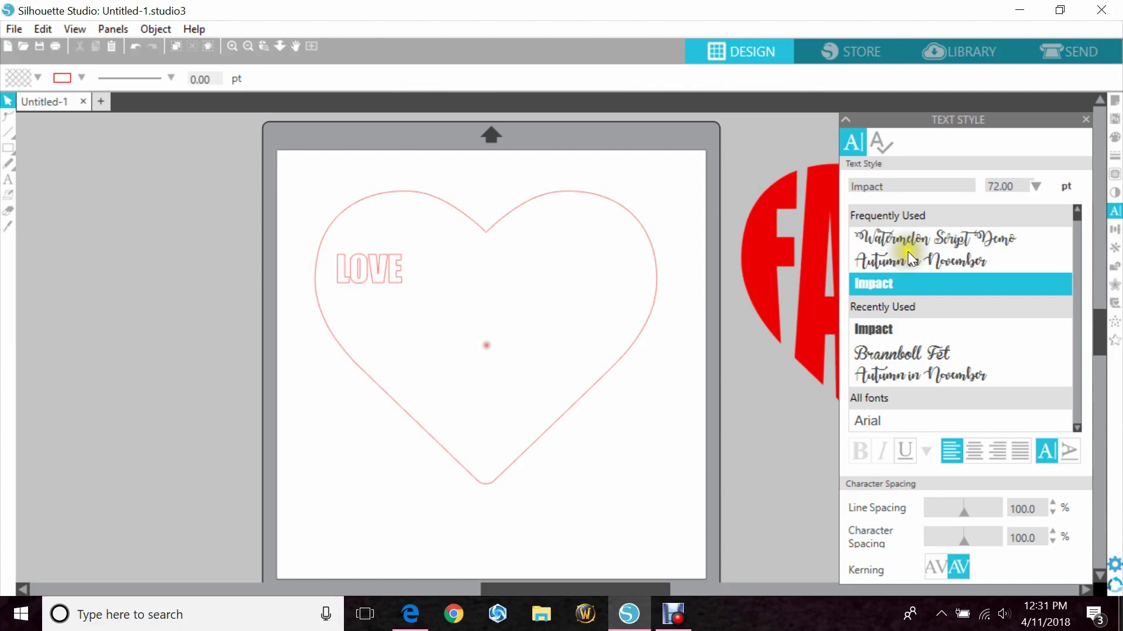
pyautogui.click(1085, 120)
# - Enlarge LOVE to about 9.2 in wide and move it down inside the heart
pyautogui.click(388, 276)
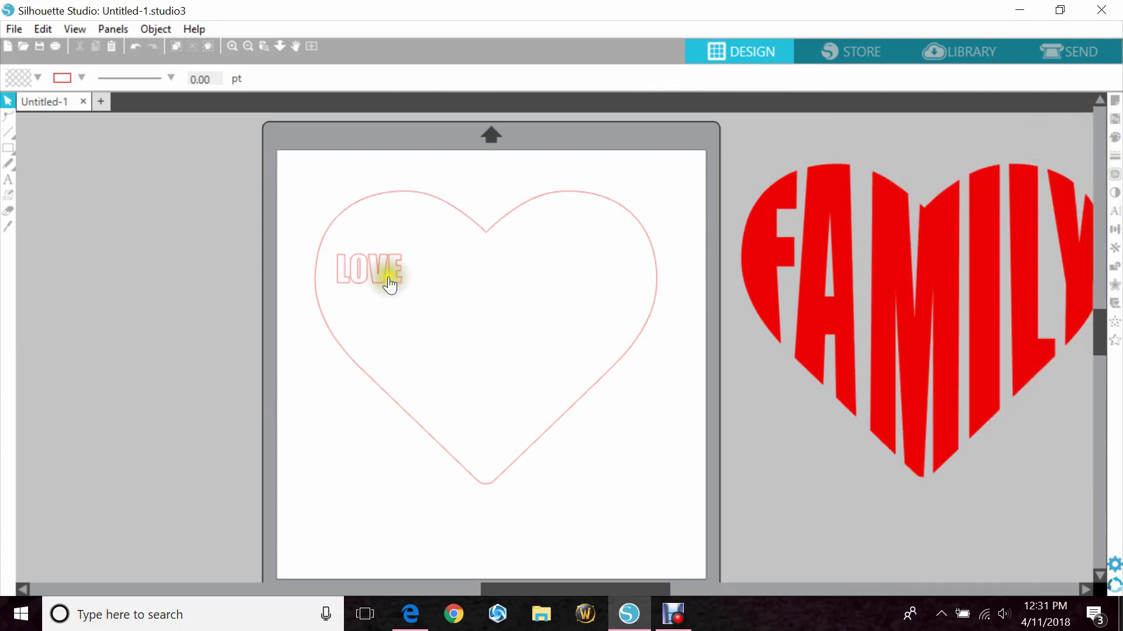
pyautogui.moveTo(403, 294); pyautogui.dragTo(614, 506)
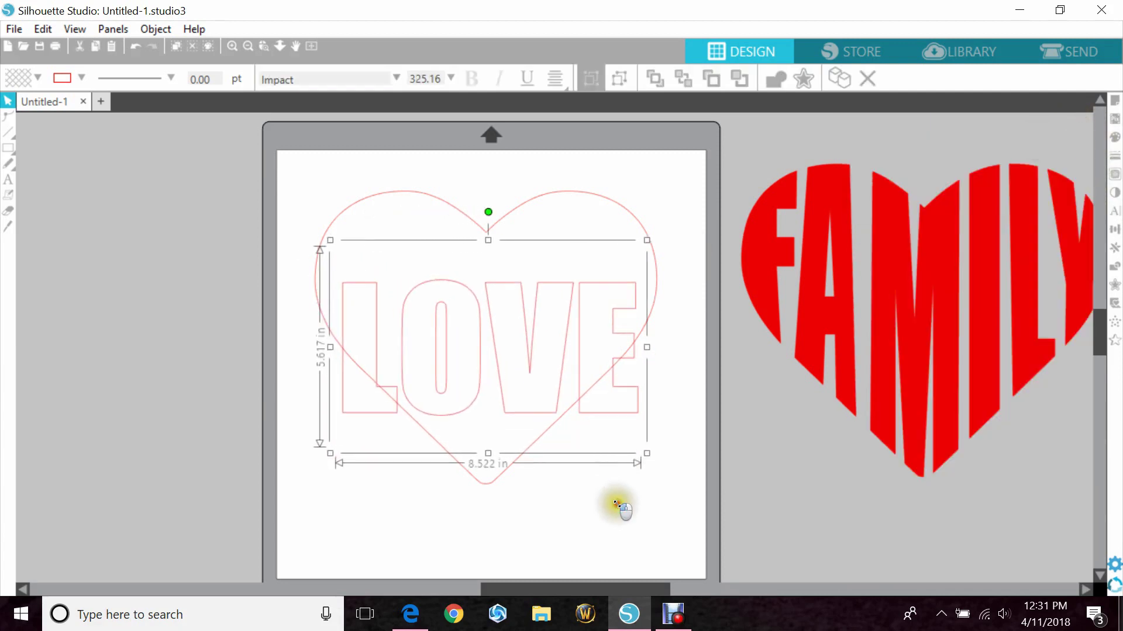
pyautogui.moveTo(514, 426); pyautogui.dragTo(496, 364)
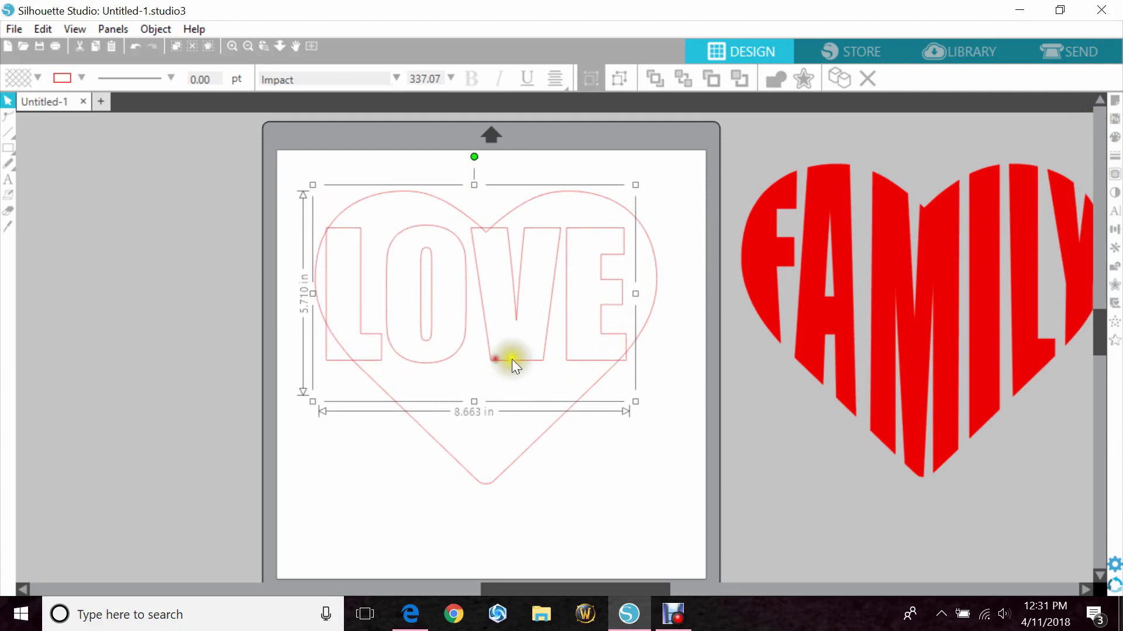
pyautogui.moveTo(632, 404); pyautogui.dragTo(637, 418)
pyautogui.click(599, 362)
pyautogui.click(592, 368)
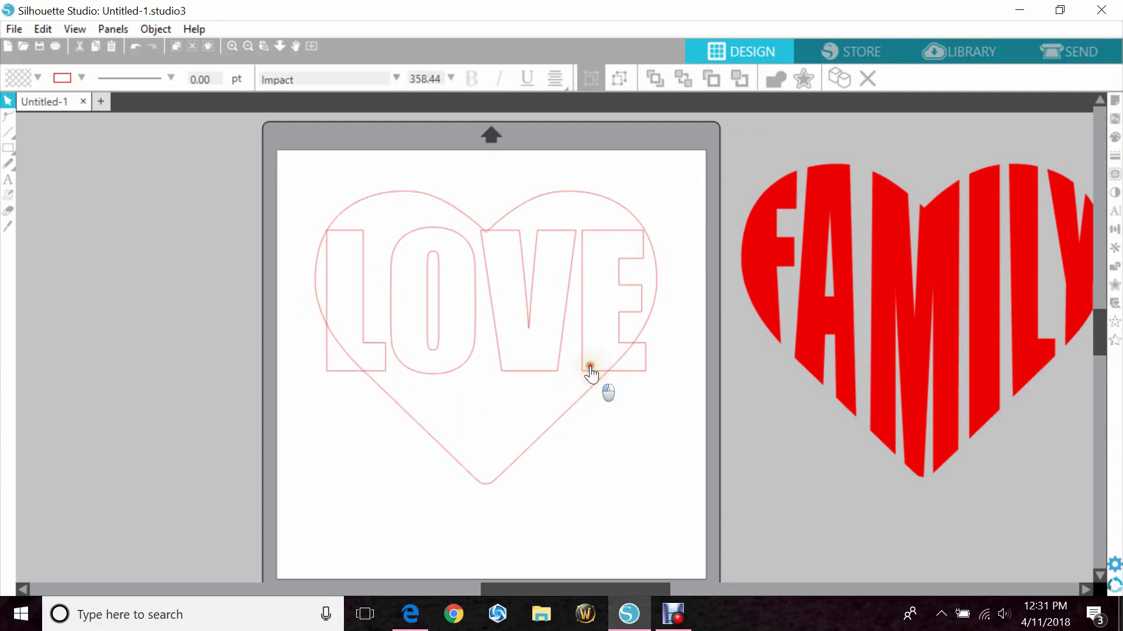
pyautogui.moveTo(592, 372); pyautogui.dragTo(589, 381)
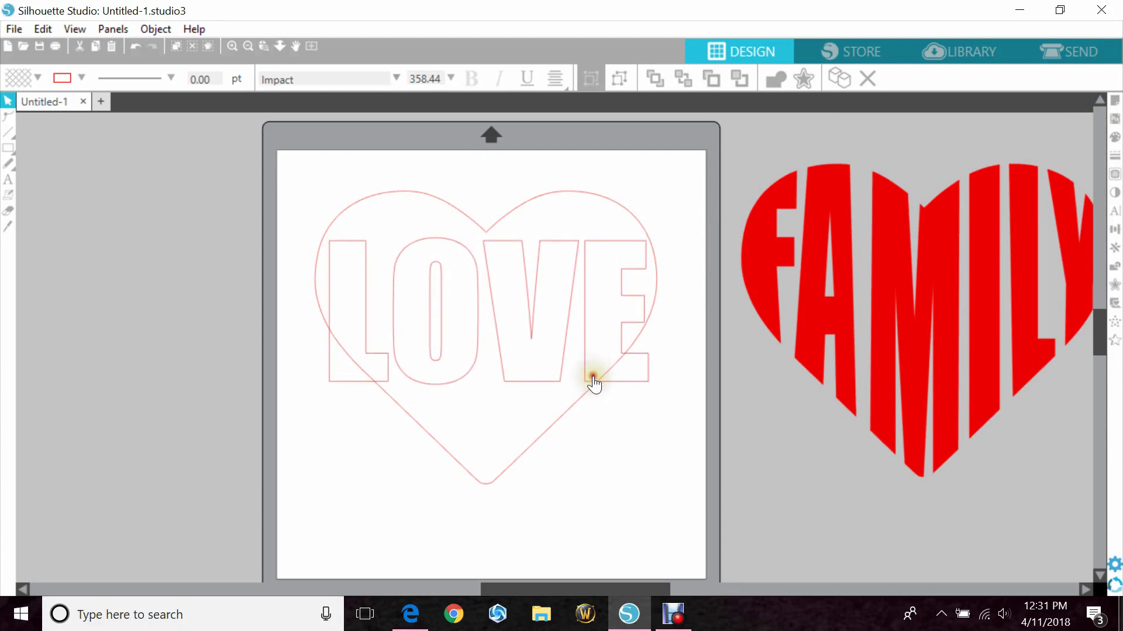
# - Fine-tune LOVE to 8.362 x 5.511 in and position it within the heart
pyautogui.click(588, 383)
pyautogui.moveTo(657, 430); pyautogui.dragTo(642, 415)
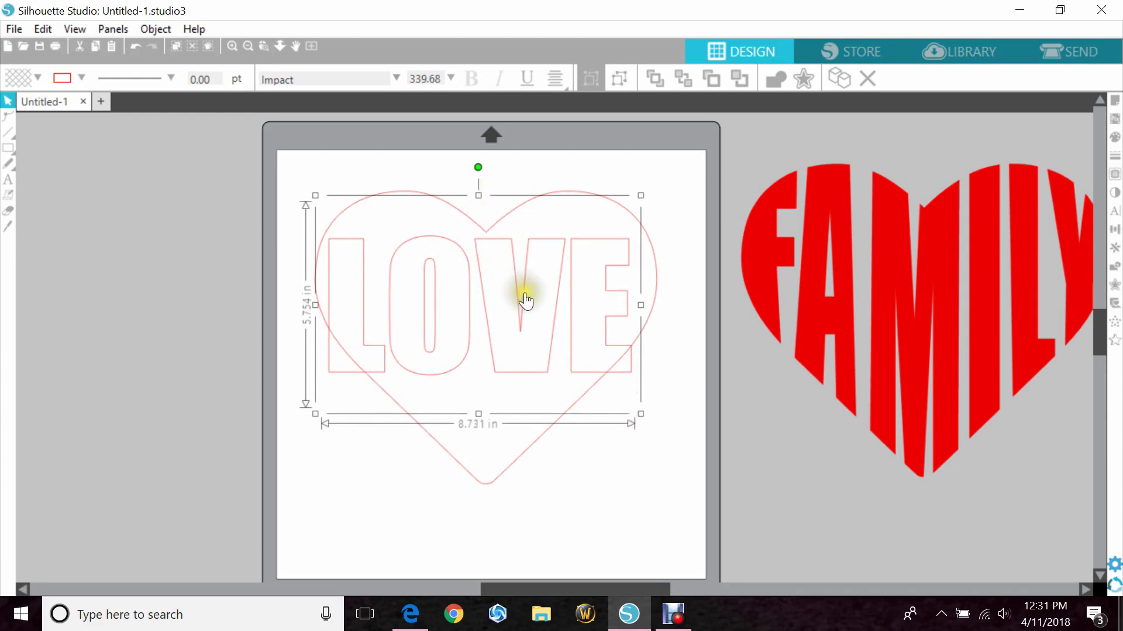
pyautogui.moveTo(524, 295); pyautogui.dragTo(532, 294)
pyautogui.click(563, 471)
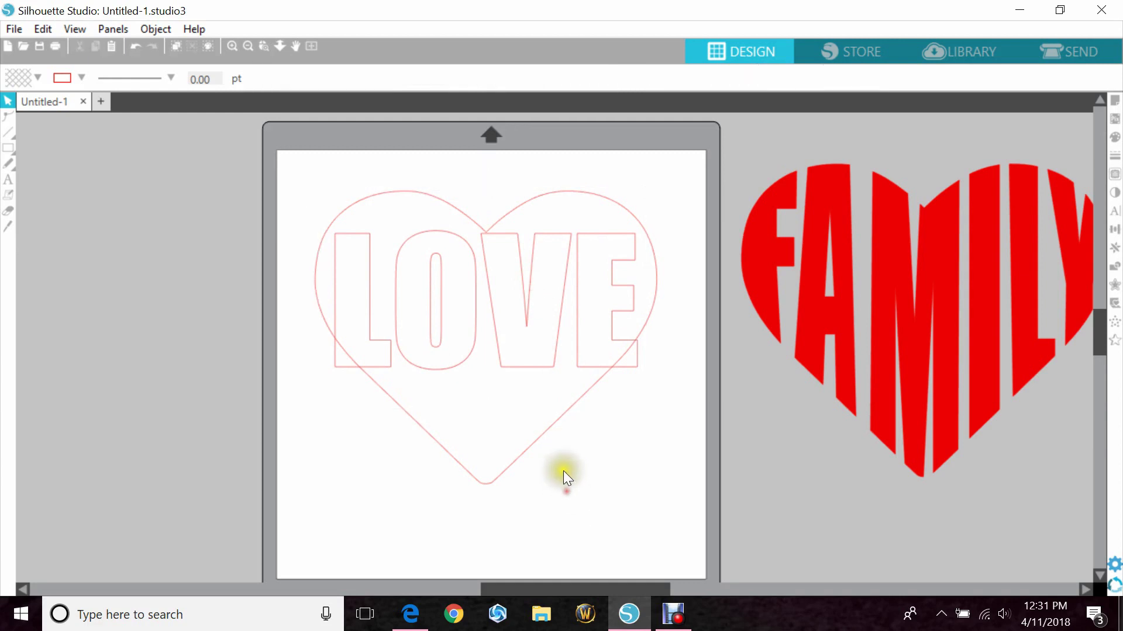
pyautogui.click(527, 360)
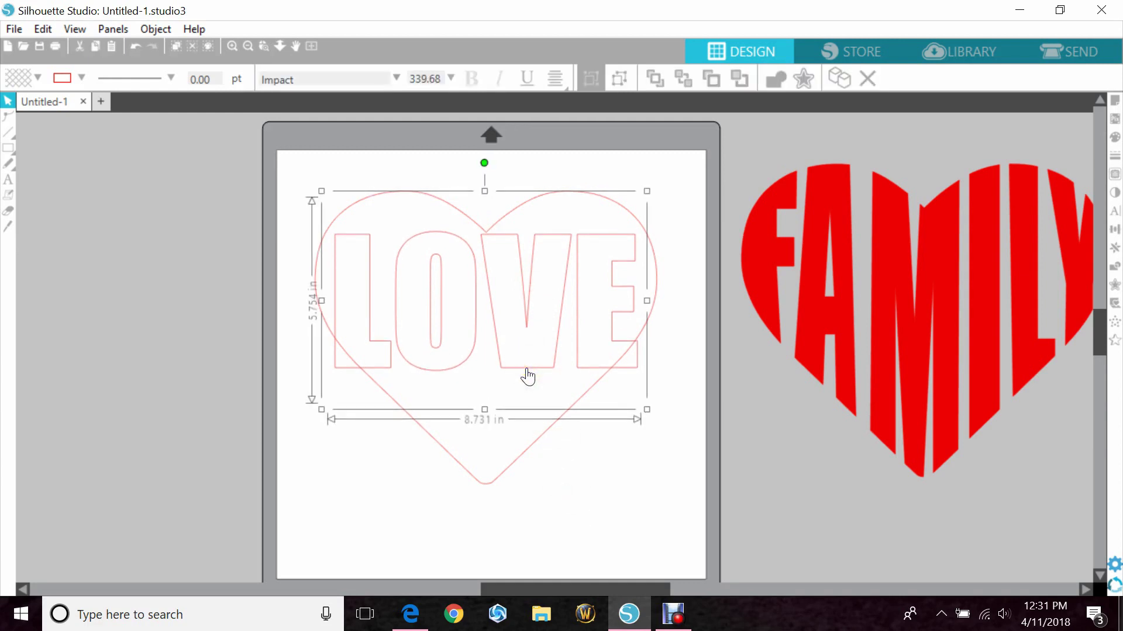
pyautogui.moveTo(646, 408); pyautogui.dragTo(634, 402)
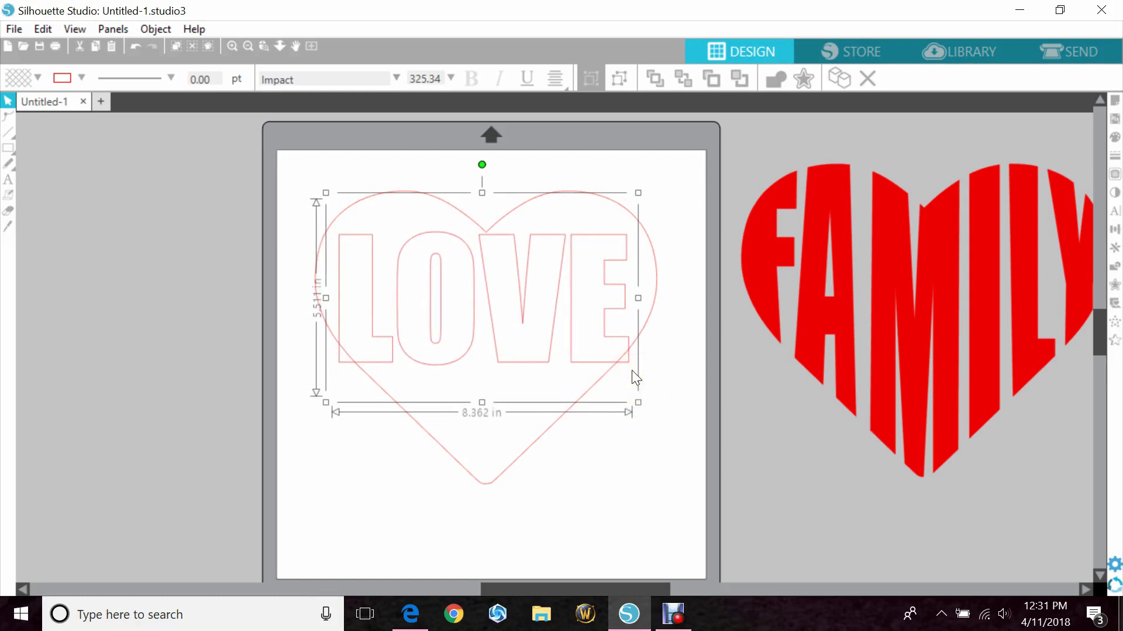
# - Copy and paste the outline heart, parking the duplicate off the mat to the left
pyautogui.click(588, 465)
pyautogui.moveTo(493, 191); pyautogui.dragTo(443, 214)
pyautogui.rightClick(444, 214)
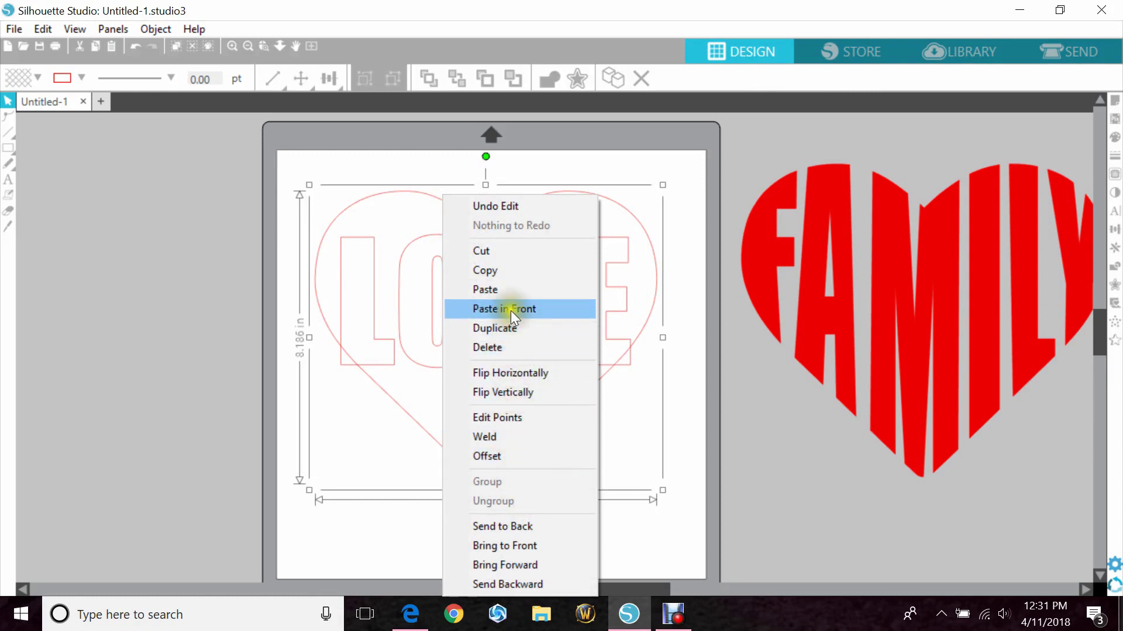
pyautogui.click(514, 274)
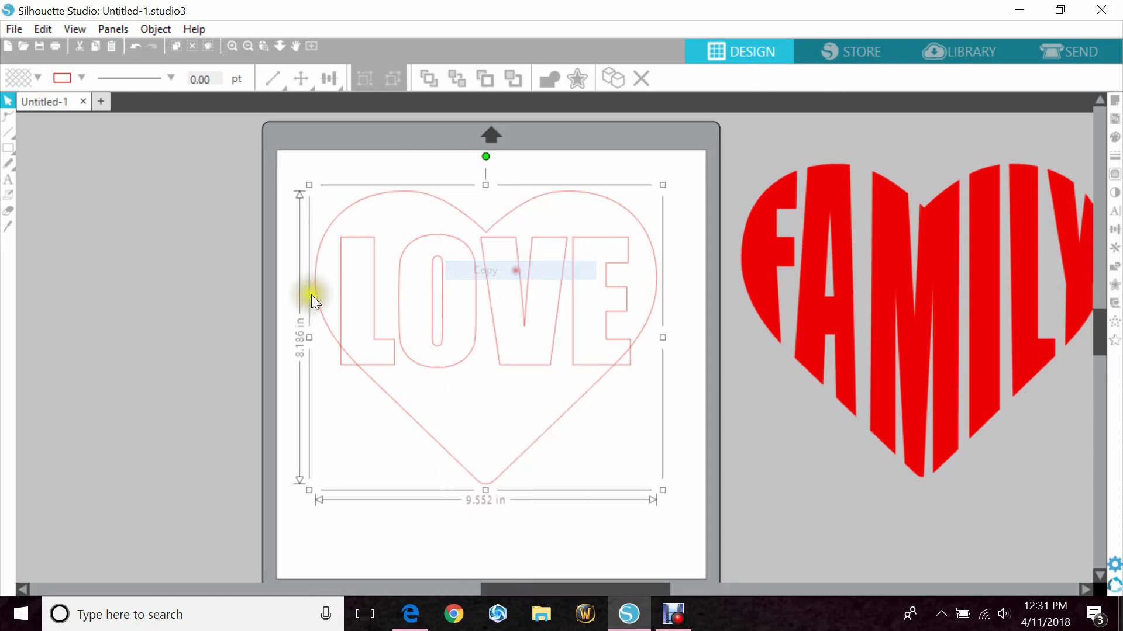
pyautogui.rightClick(176, 262)
pyautogui.click(212, 343)
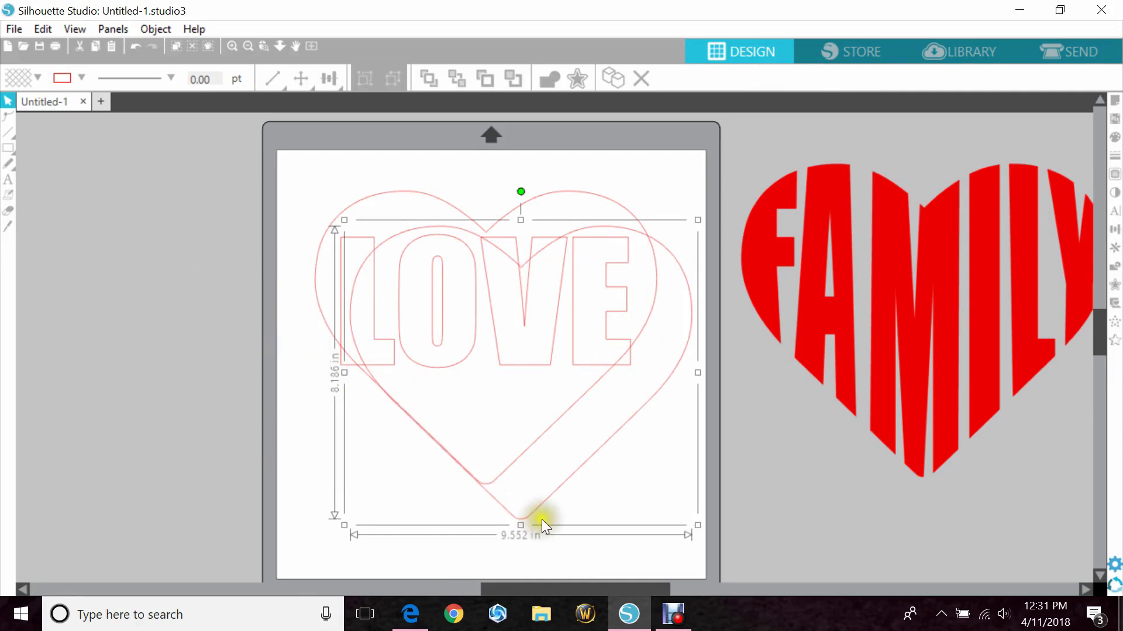
pyautogui.moveTo(541, 520); pyautogui.dragTo(142, 451)
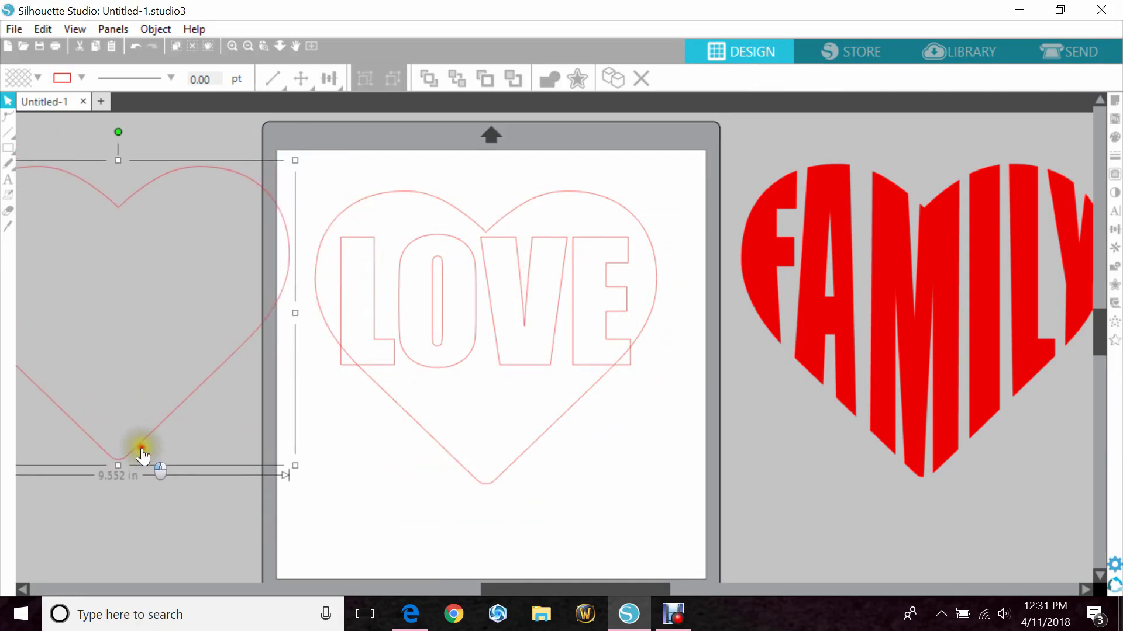
pyautogui.click(342, 492)
pyautogui.click(433, 274)
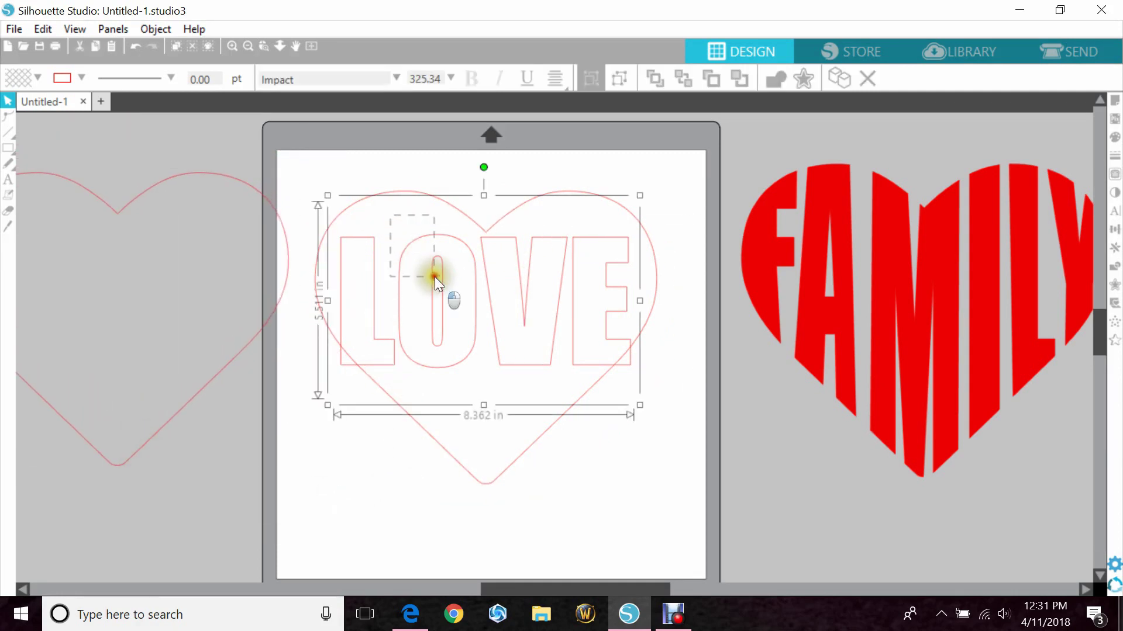
# - Split LOVE into separate letters and stretch the L to about 5.2 in tall
pyautogui.rightClick(437, 284)
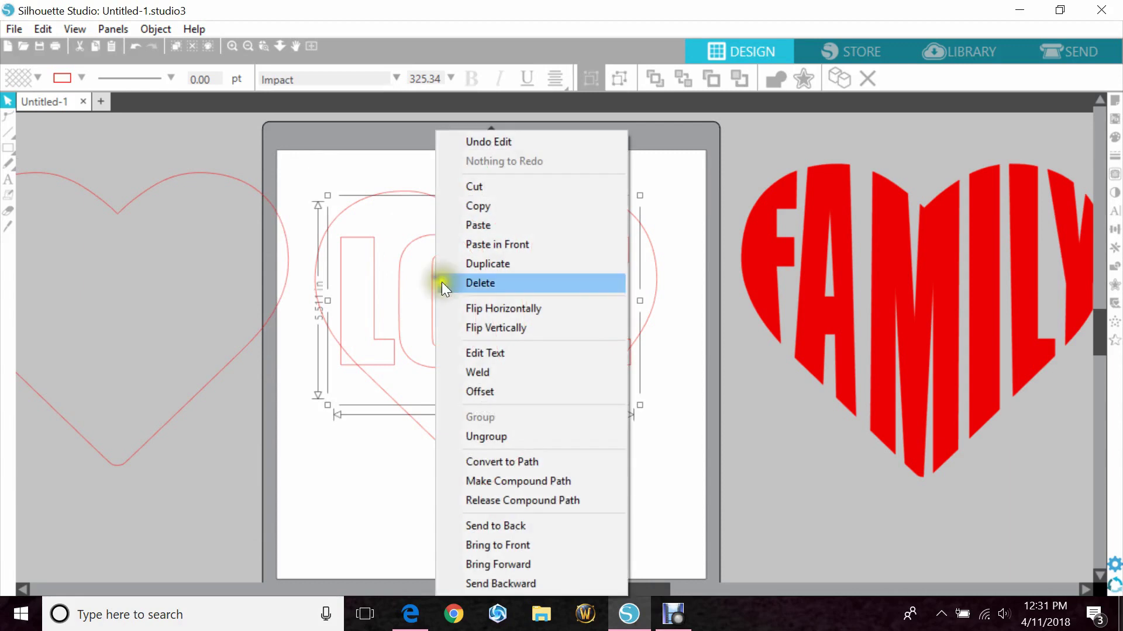
pyautogui.click(531, 443)
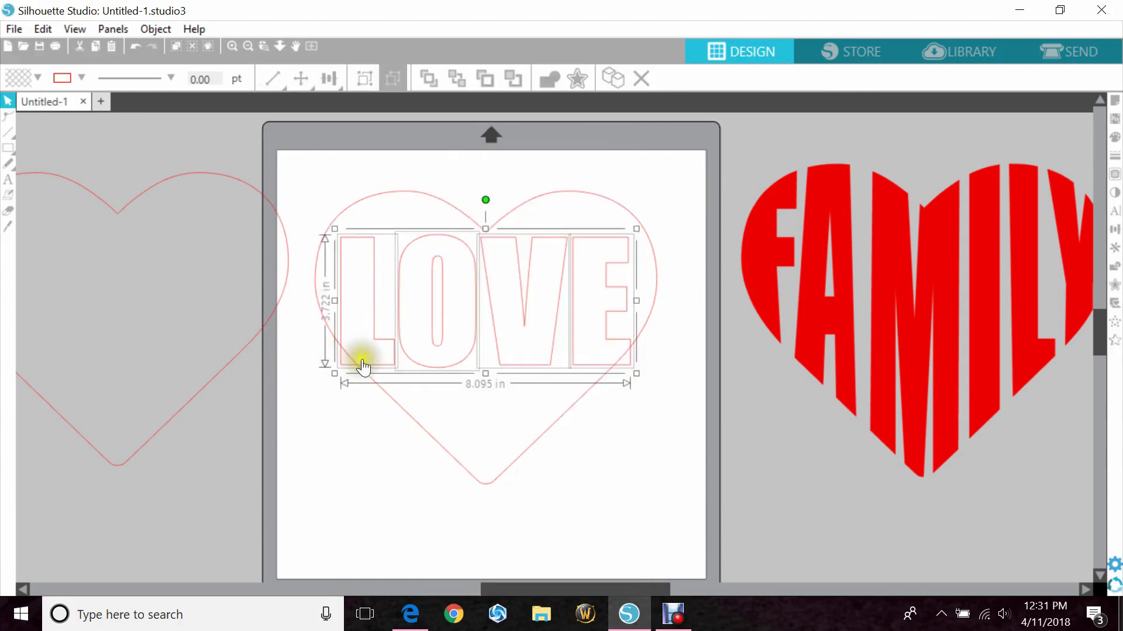
pyautogui.click(362, 478)
pyautogui.click(358, 261)
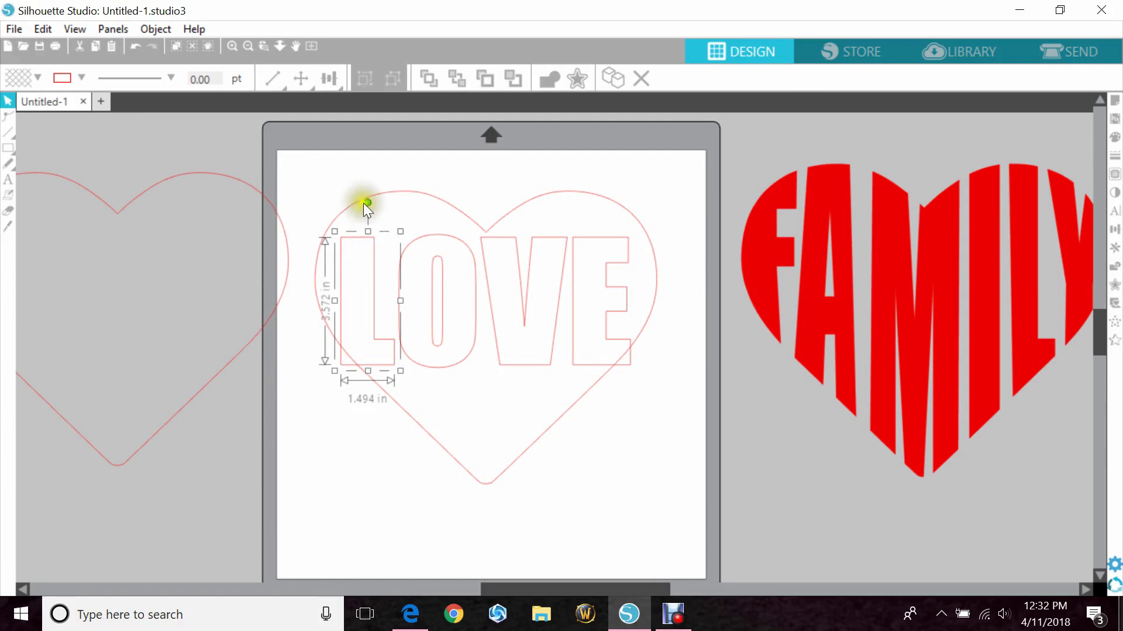
pyautogui.moveTo(370, 231); pyautogui.dragTo(369, 186)
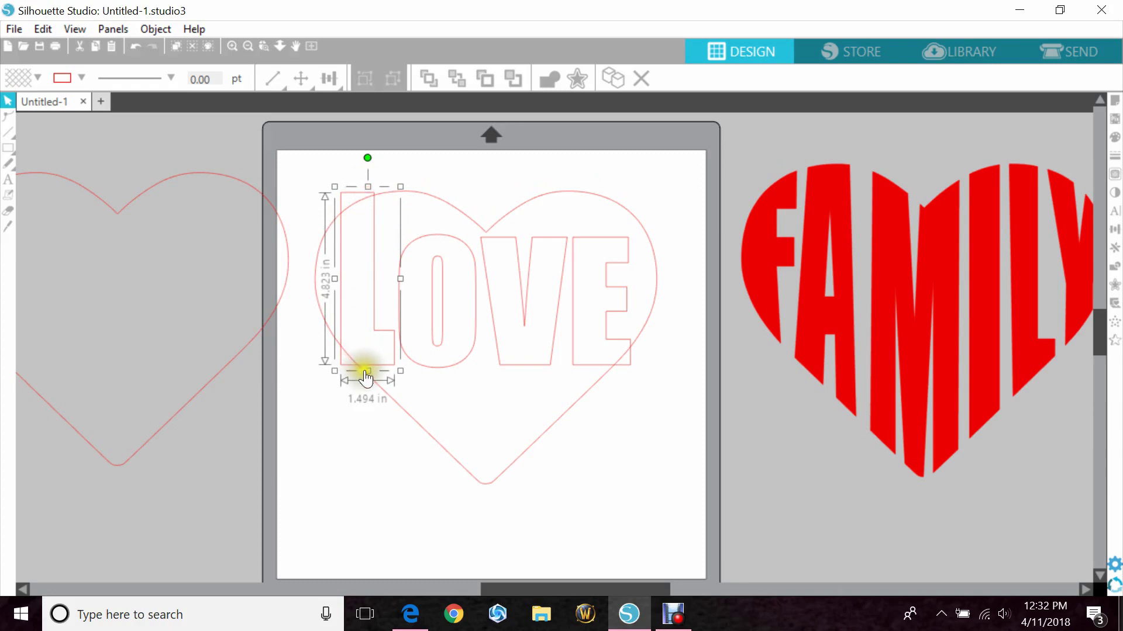
pyautogui.moveTo(368, 371); pyautogui.dragTo(368, 381)
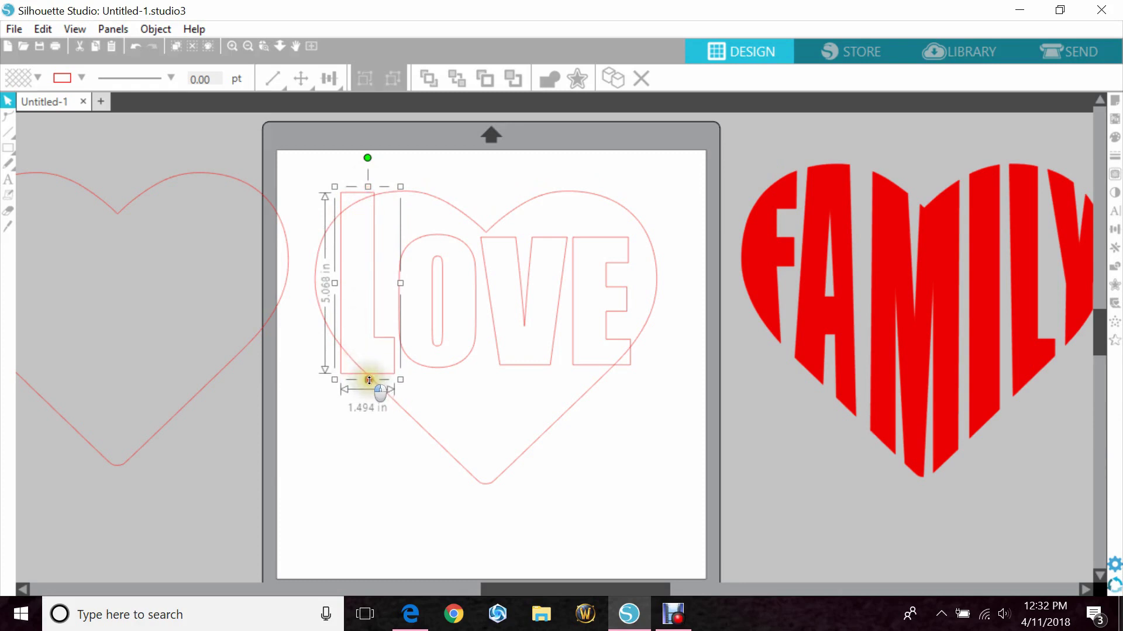
# - Stretch the O to about 7.1 in and the V to about 7 in tall
pyautogui.click(456, 349)
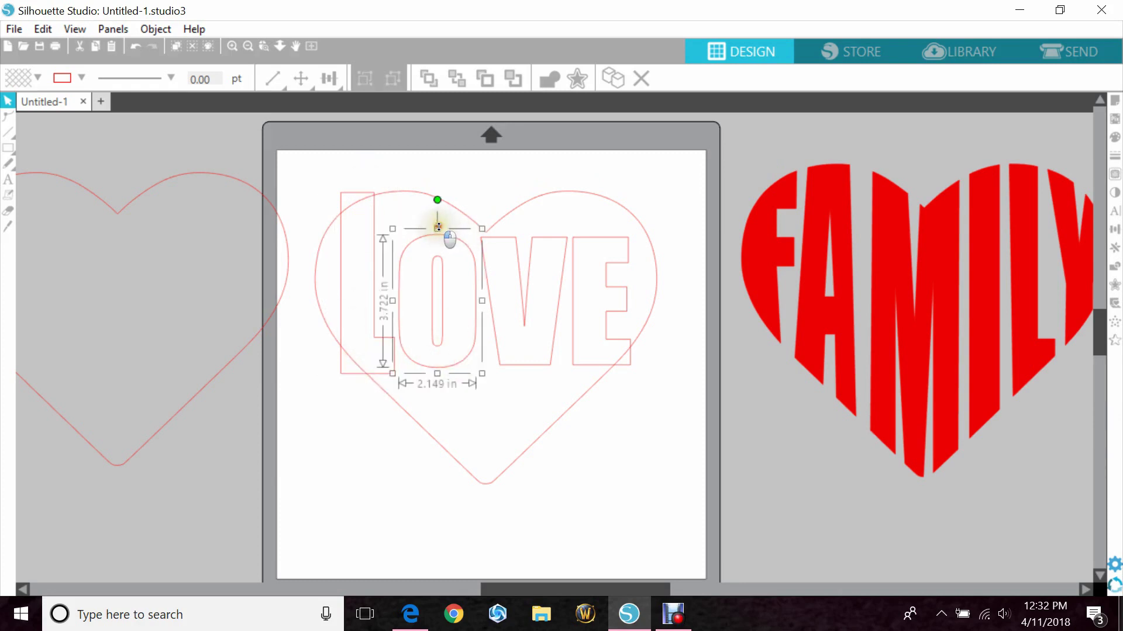
pyautogui.moveTo(438, 227); pyautogui.dragTo(436, 183)
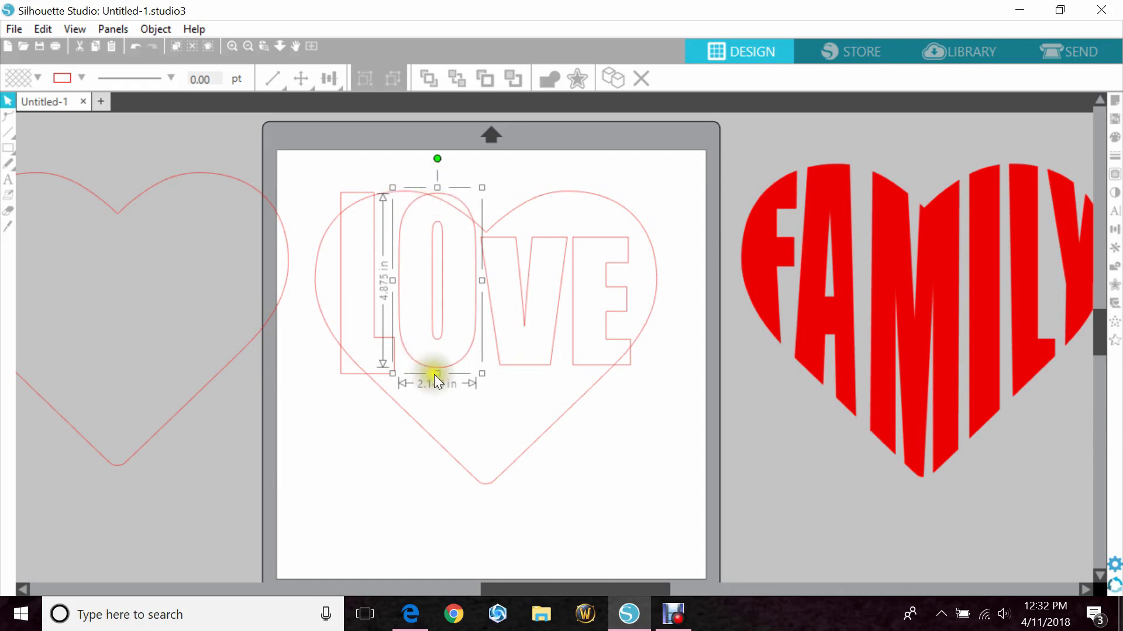
pyautogui.moveTo(438, 373); pyautogui.dragTo(425, 452)
pyautogui.click(505, 332)
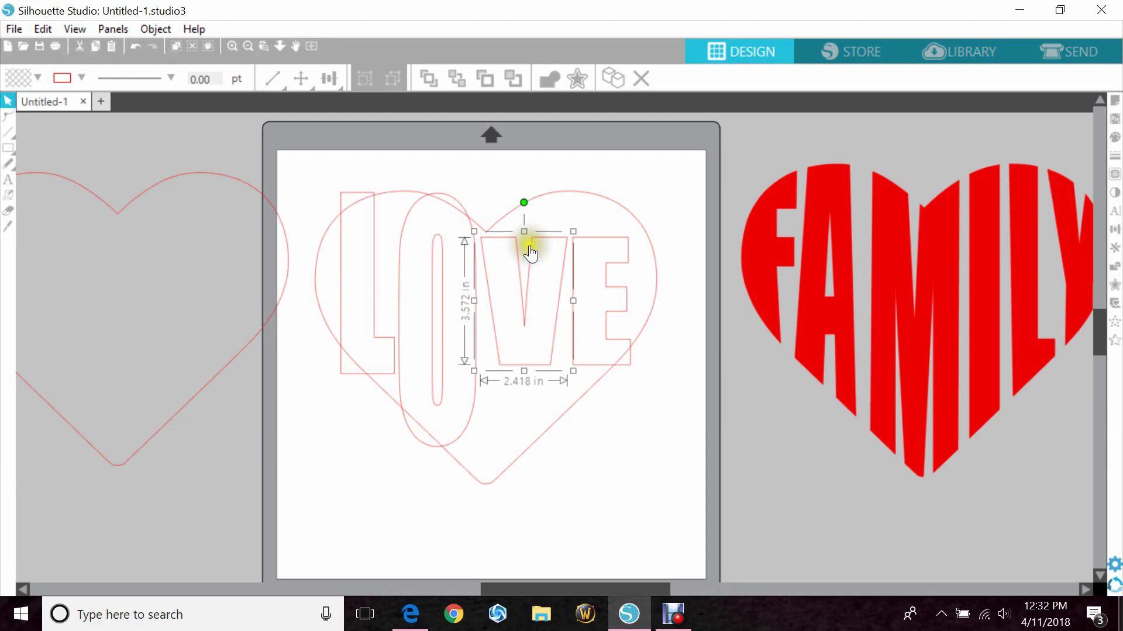
pyautogui.moveTo(524, 230); pyautogui.dragTo(526, 216)
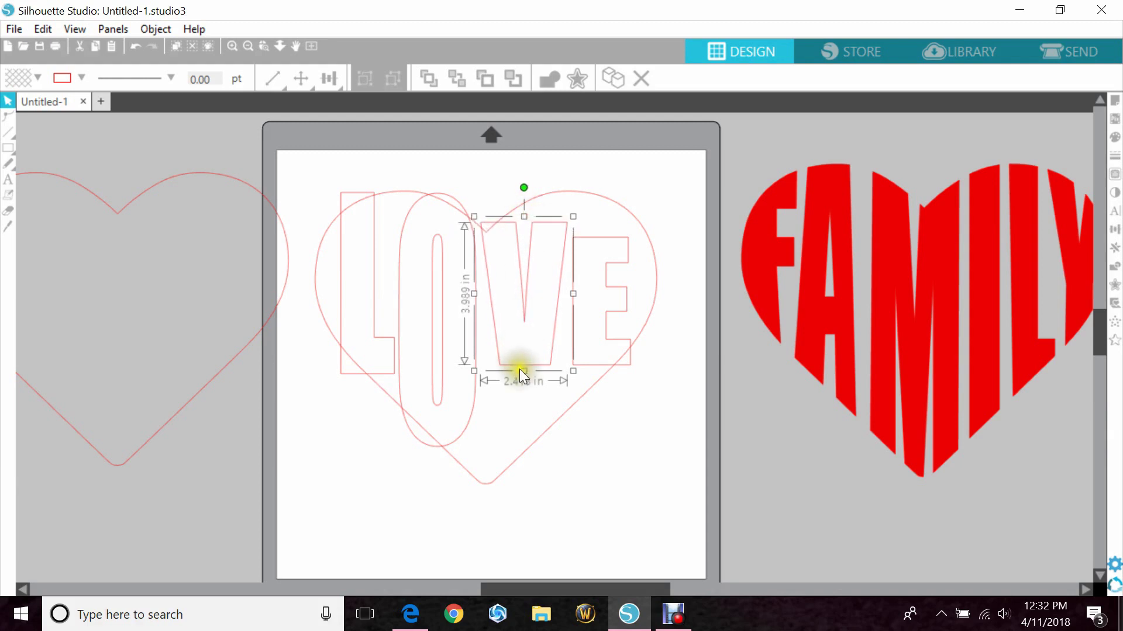
pyautogui.moveTo(525, 371); pyautogui.dragTo(515, 479)
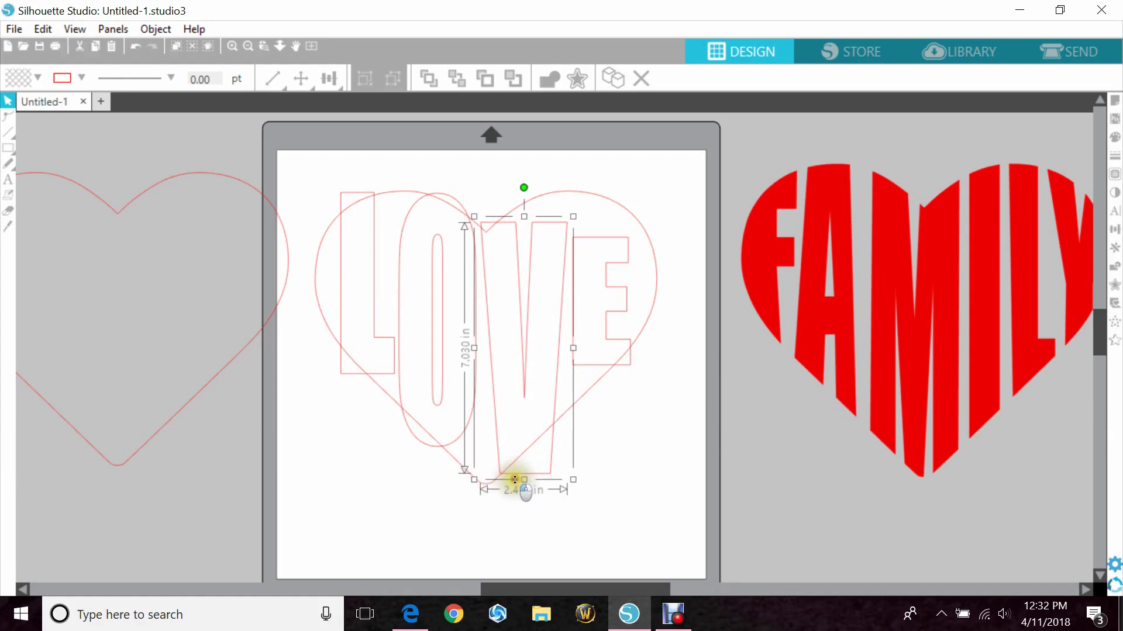
# - Stretch the E vertically to 5.485 in tall
pyautogui.click(594, 363)
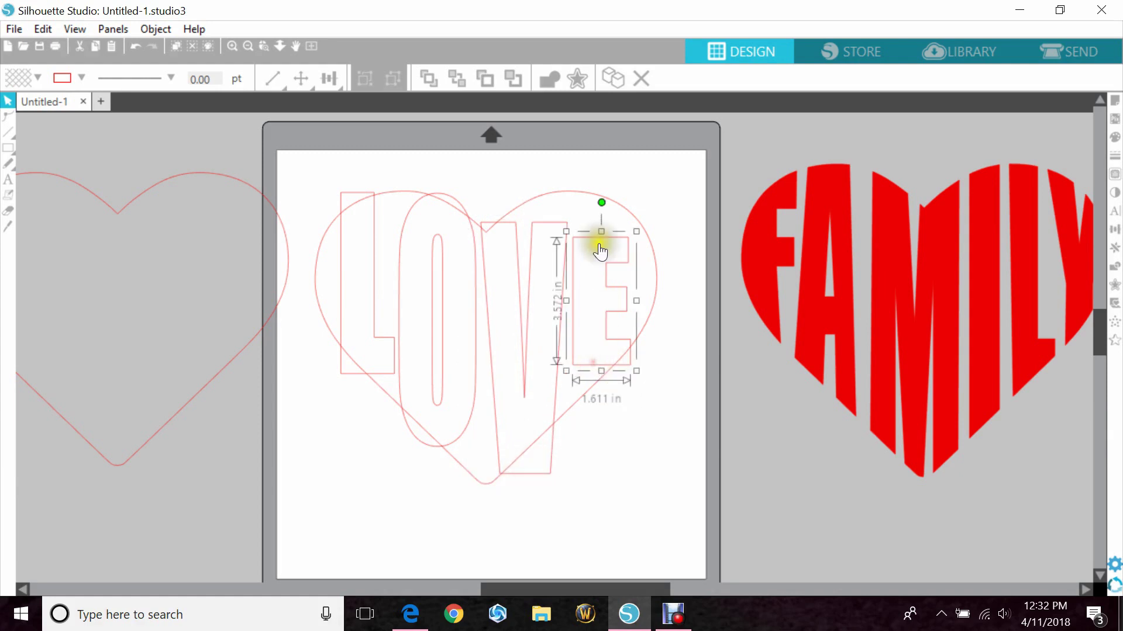
pyautogui.moveTo(603, 231); pyautogui.dragTo(601, 188)
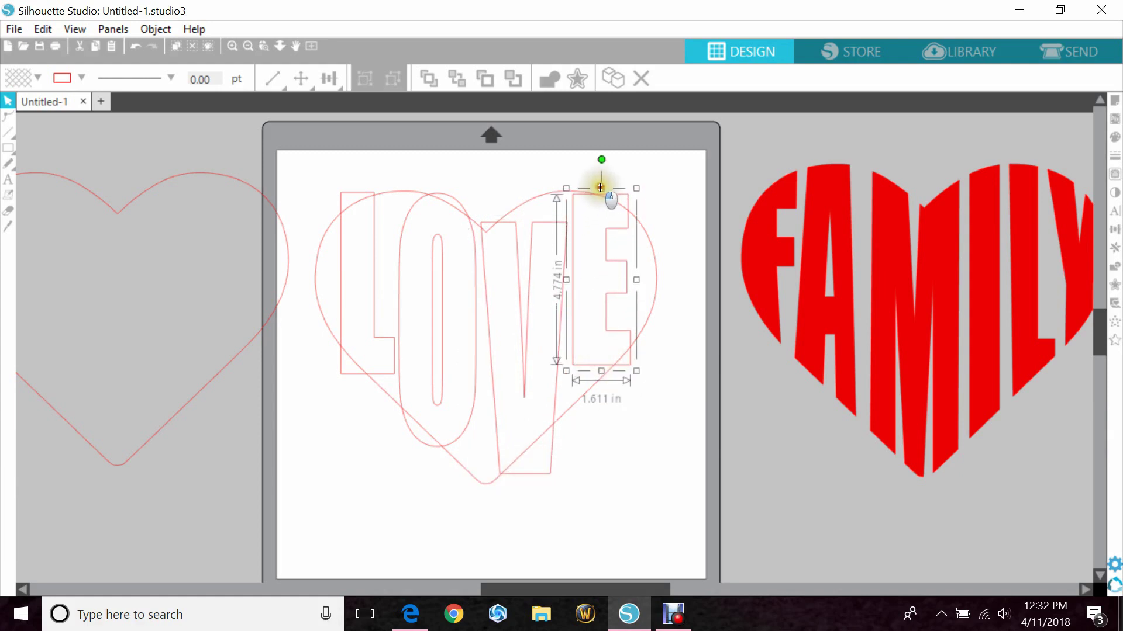
pyautogui.moveTo(601, 371); pyautogui.dragTo(601, 398)
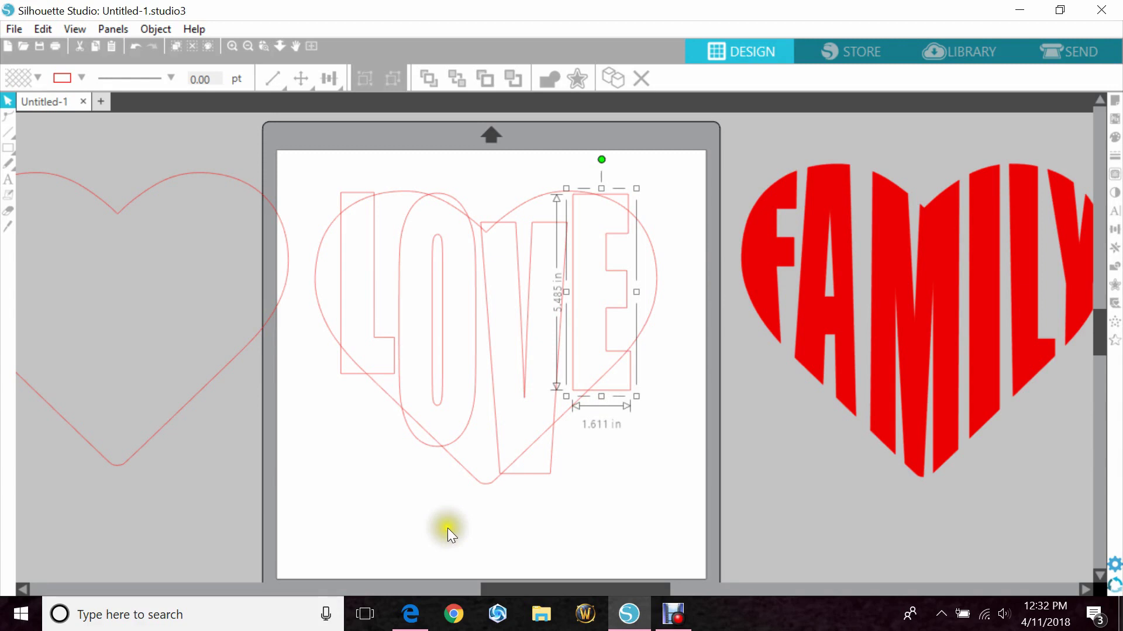
# - Select the LOVE letters together with the heart and apply Crop from the Modify panel
pyautogui.click(579, 494)
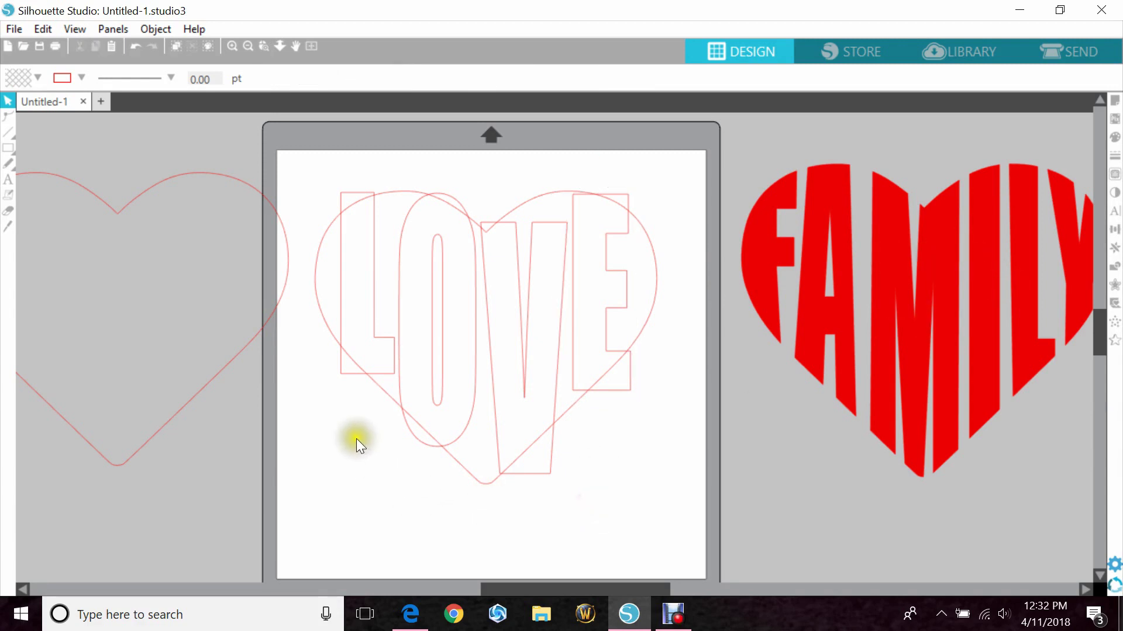
pyautogui.moveTo(329, 168); pyautogui.dragTo(641, 265)
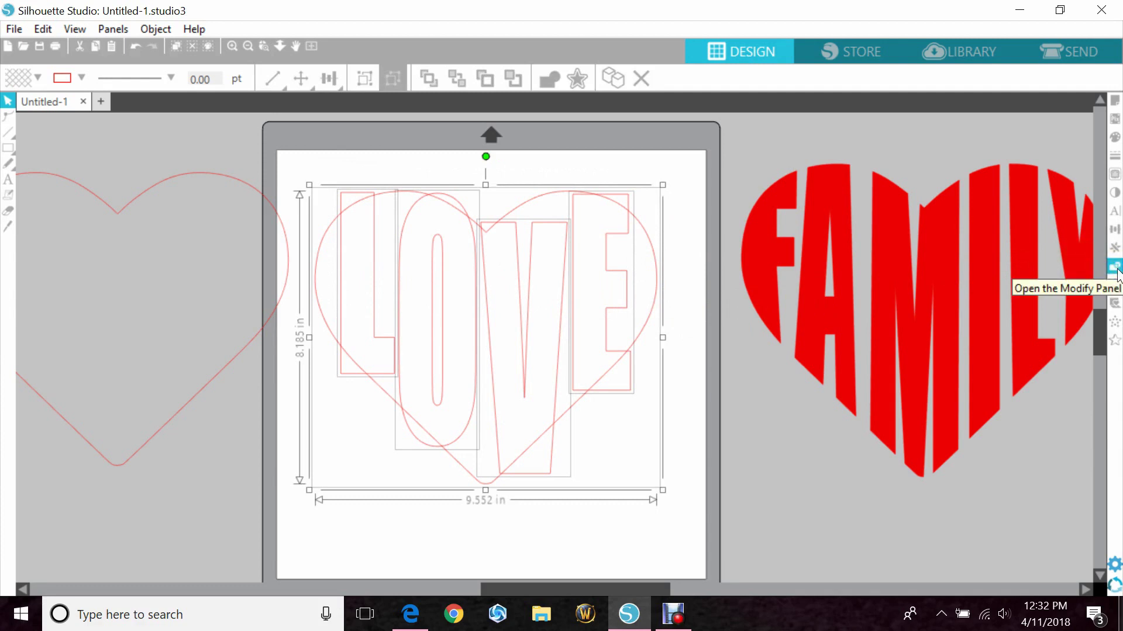
pyautogui.click(1116, 270)
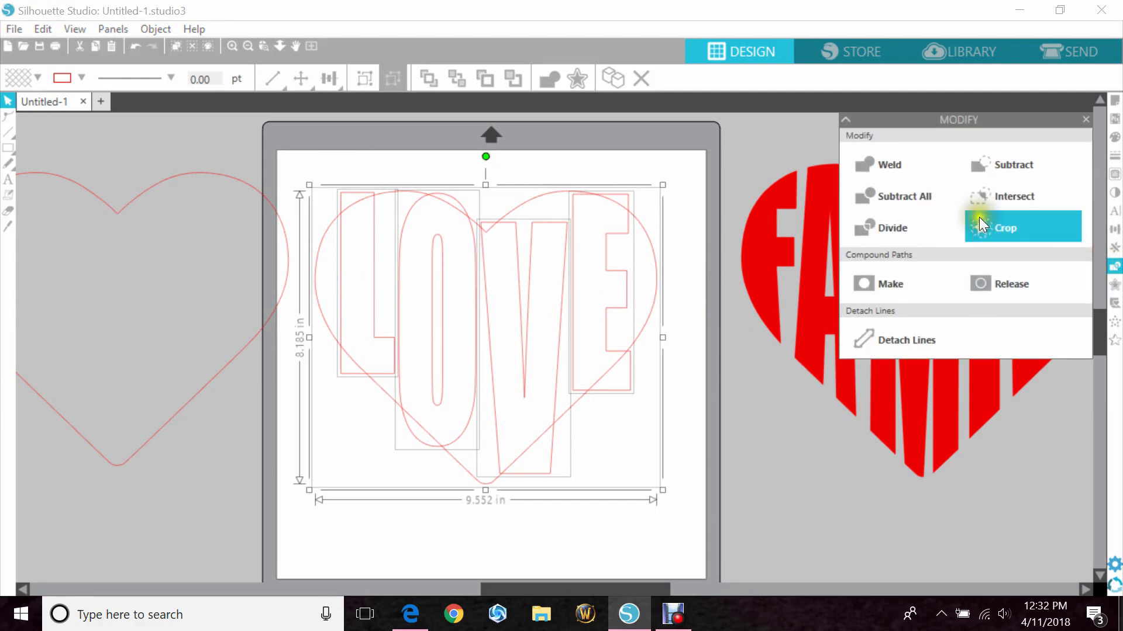
pyautogui.click(980, 222)
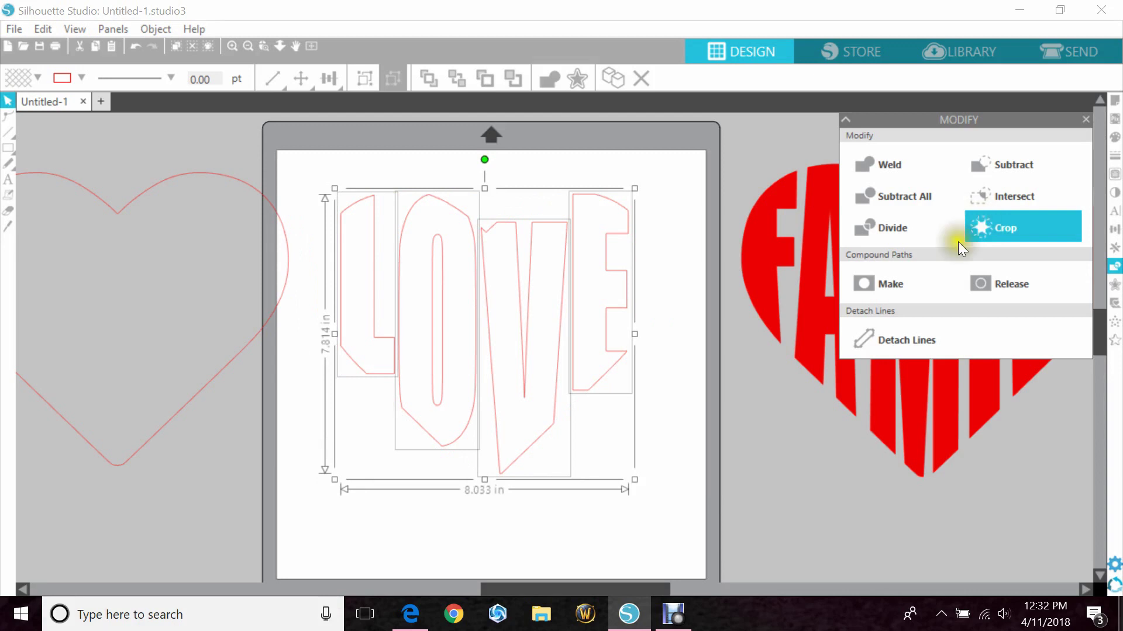
pyautogui.click(643, 469)
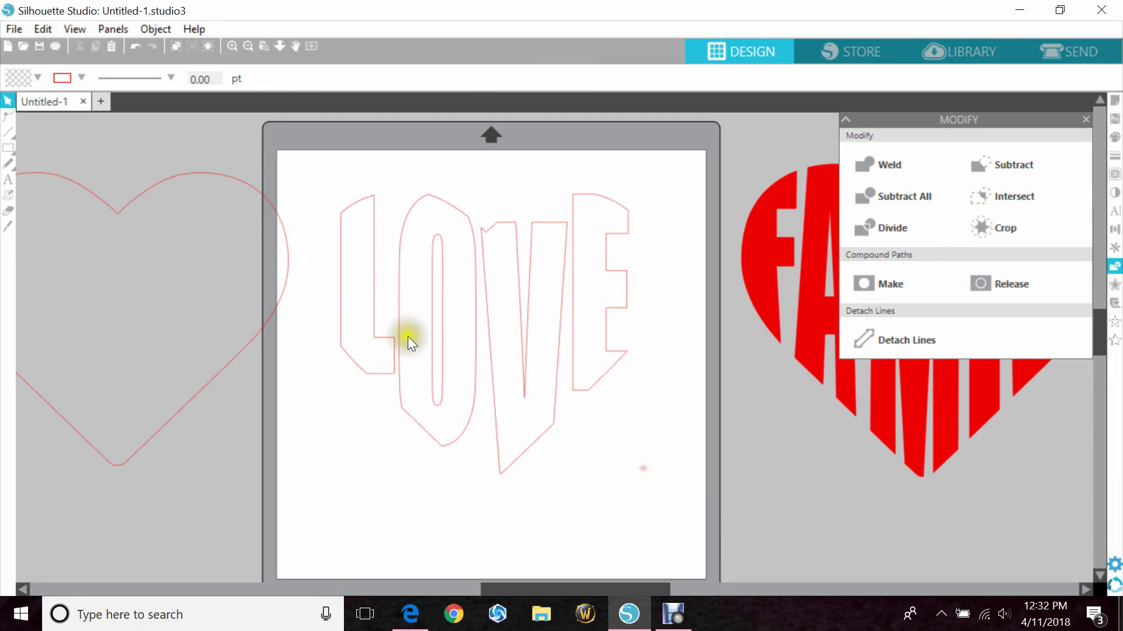
pyautogui.click(1084, 119)
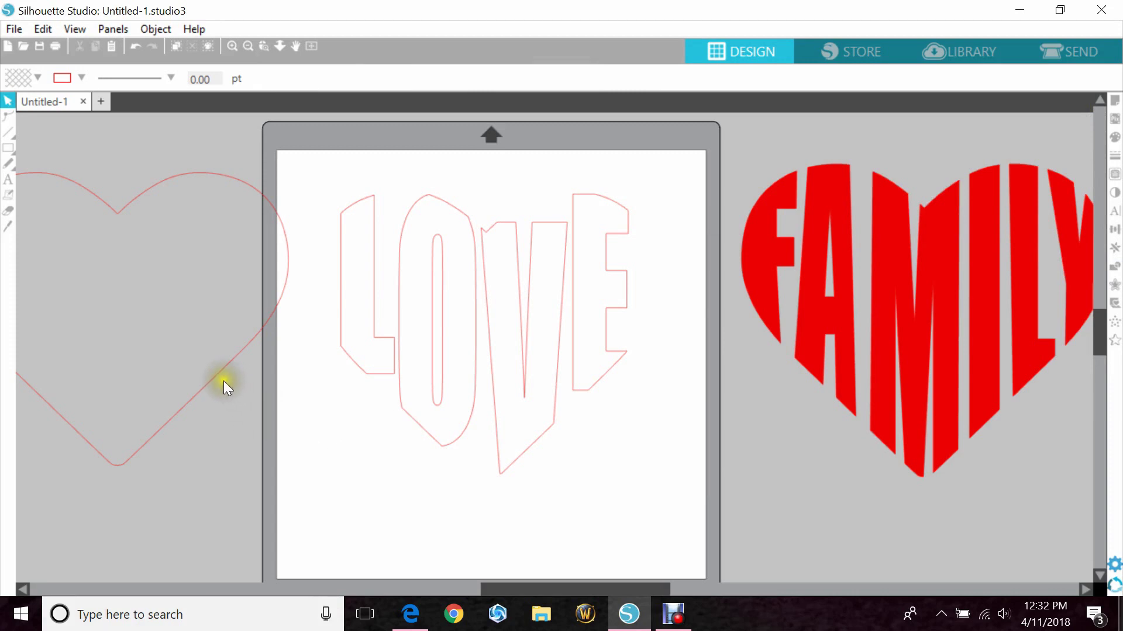
# - Place the spare heart outline over the cropped LOVE and align it with arrow-key nudges
pyautogui.moveTo(224, 381); pyautogui.dragTo(591, 398)
pyautogui.click(592, 398)
pyautogui.click(265, 46)
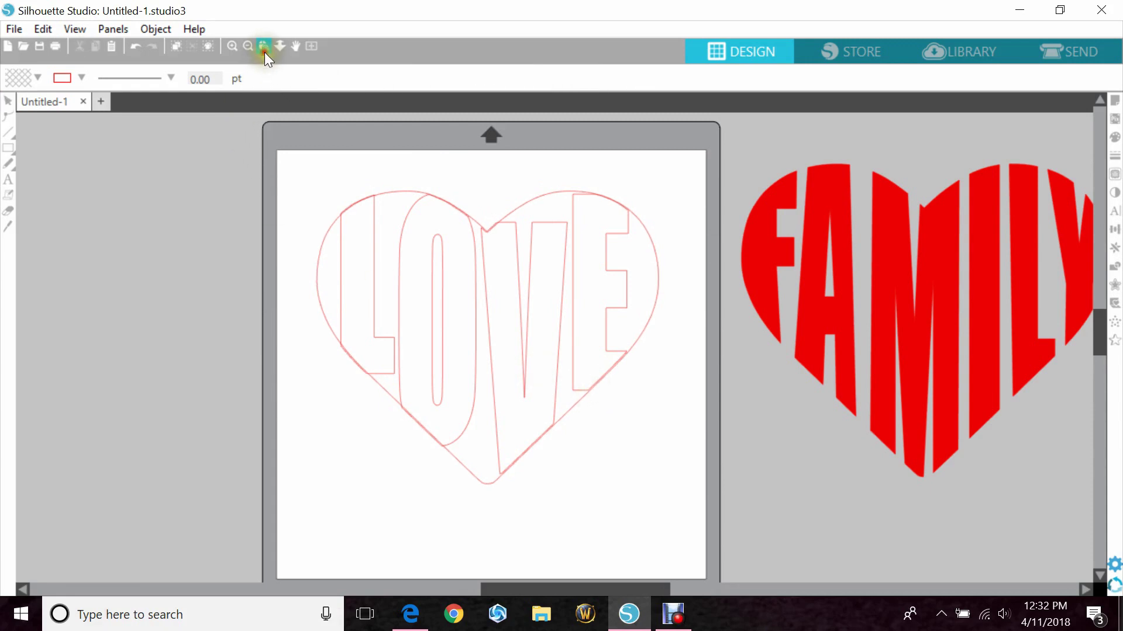
pyautogui.moveTo(314, 193); pyautogui.dragTo(650, 446)
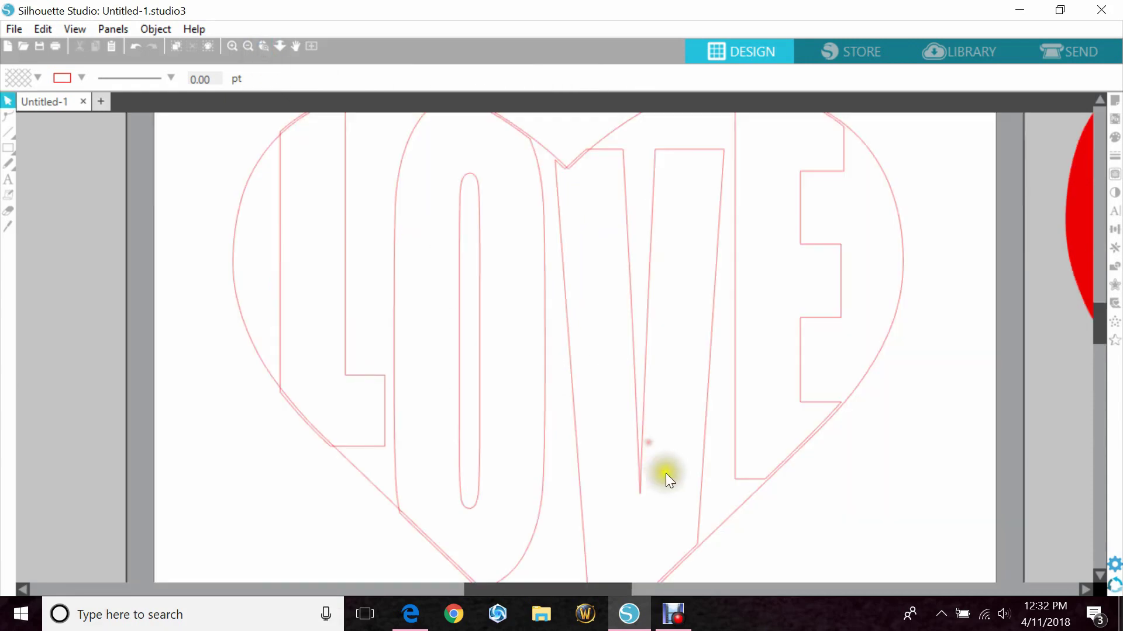
pyautogui.click(354, 466)
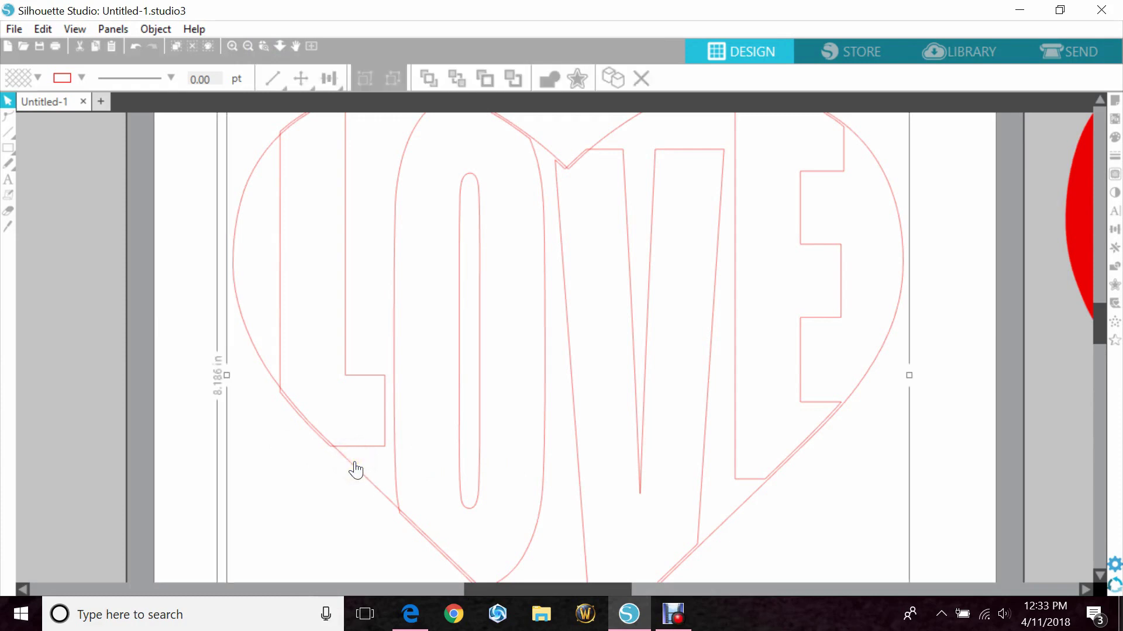
pyautogui.press('Up')
pyautogui.press('Up')
pyautogui.press('Up')
pyautogui.press('Up')
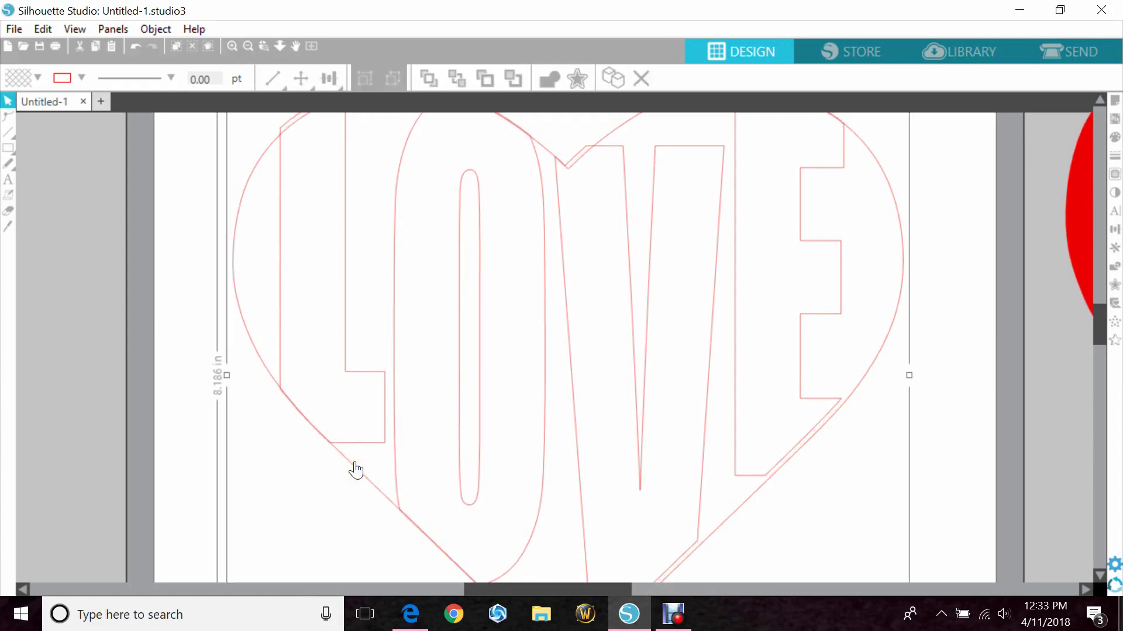
pyautogui.press('Left')
pyautogui.press('Left')
pyautogui.press('Left')
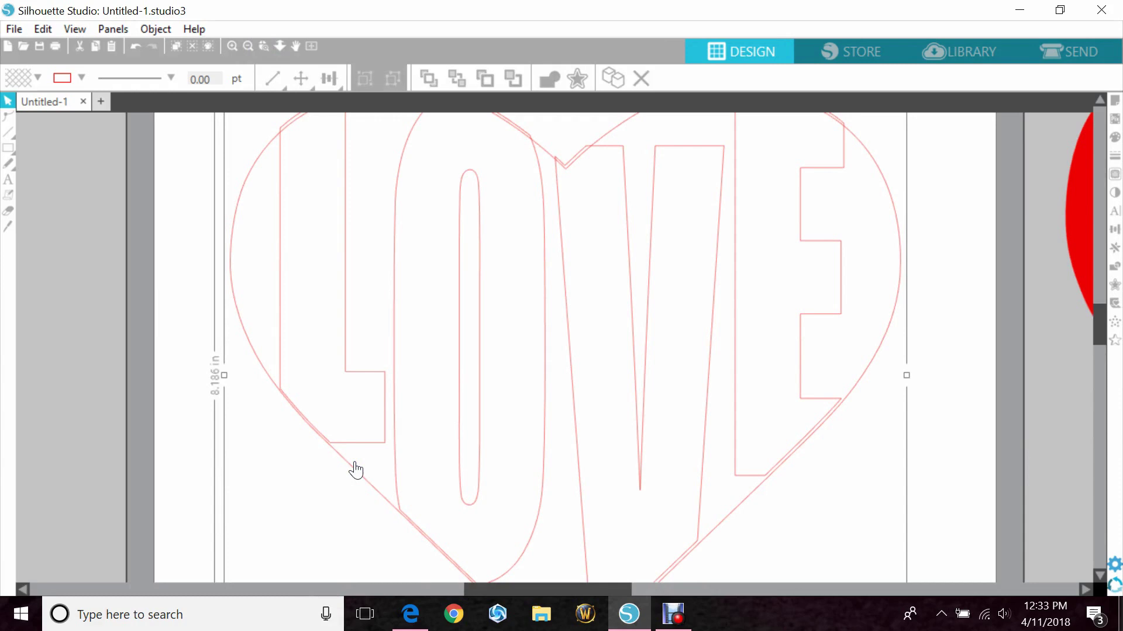
pyautogui.press('Down')
pyautogui.press('Down')
pyautogui.press('Down')
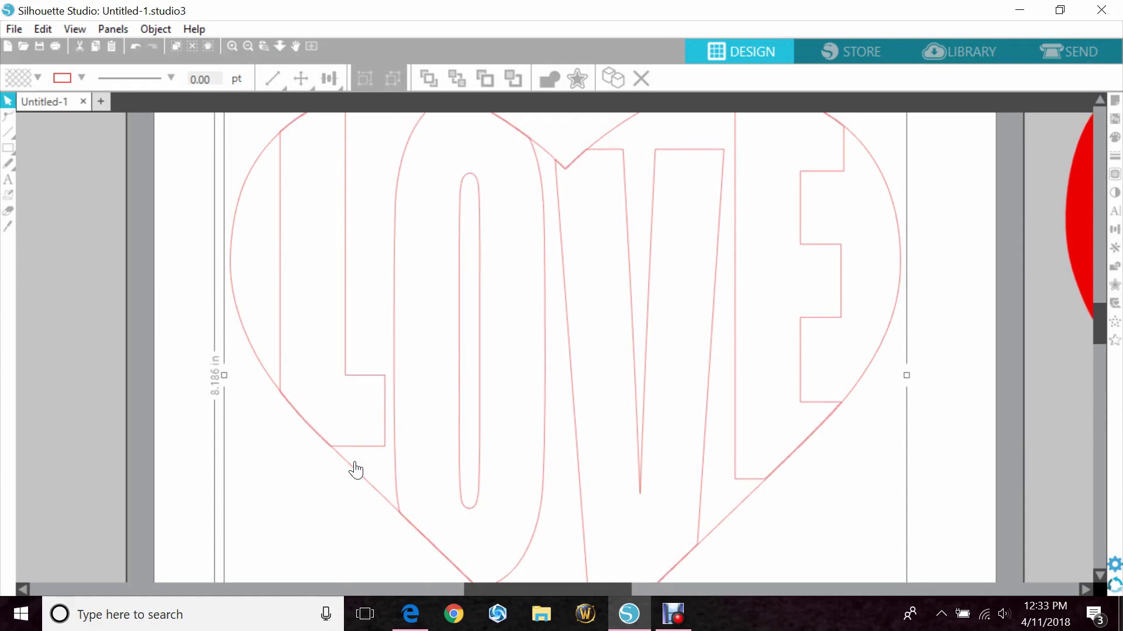
pyautogui.scroll(3, 356, 471)
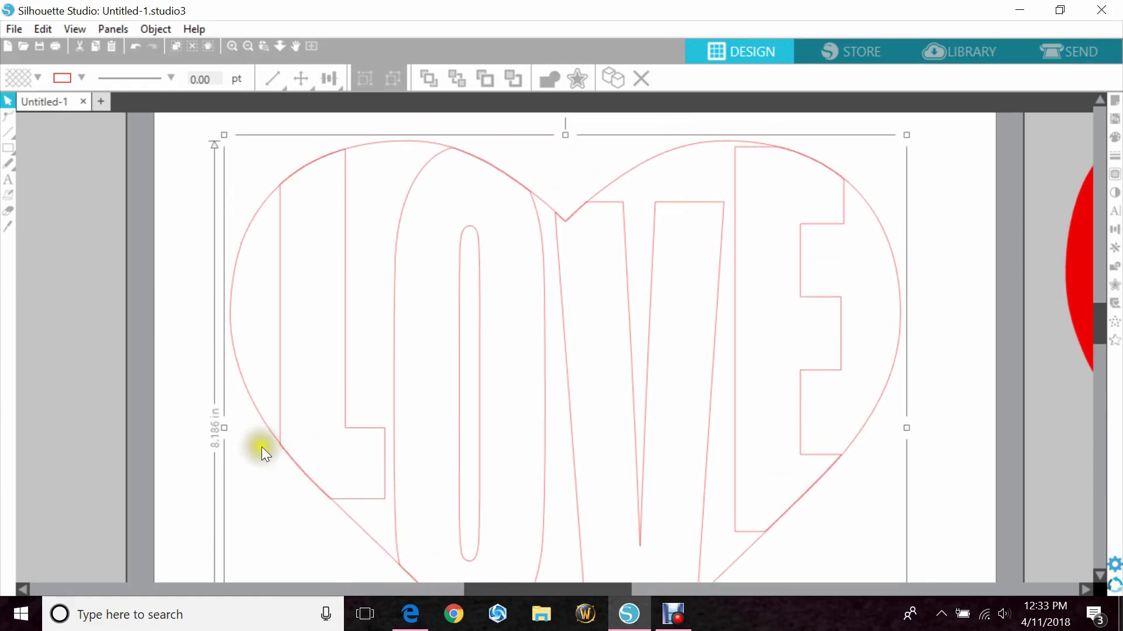
pyautogui.click(183, 257)
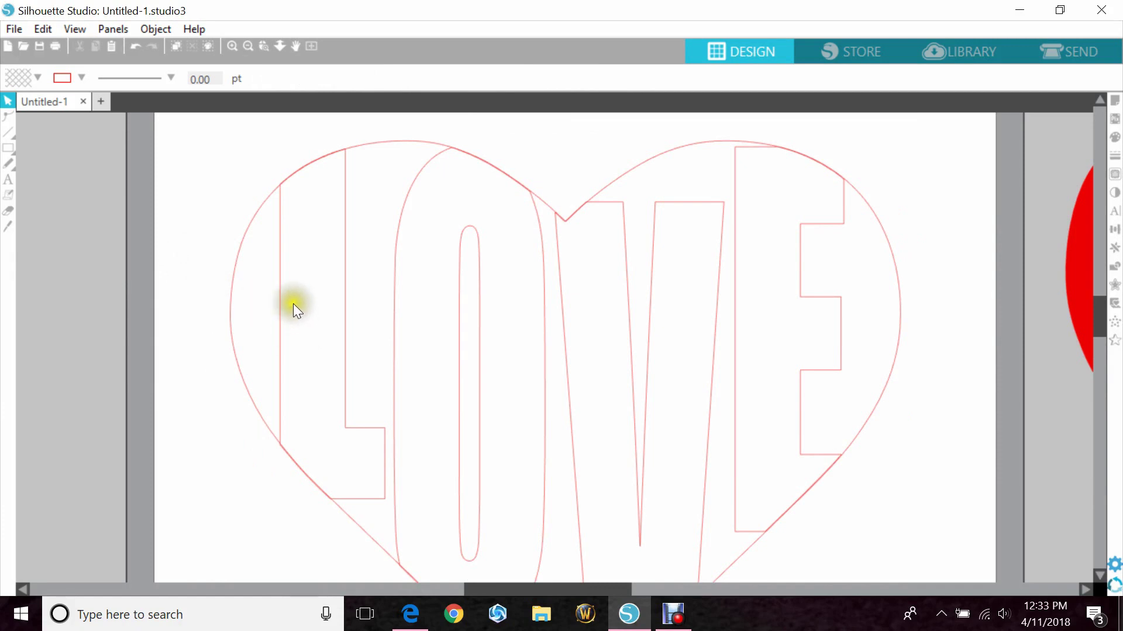
# - Add a point on the L's left edge and pull it beyond the heart's left side
pyautogui.doubleClick(280, 291)
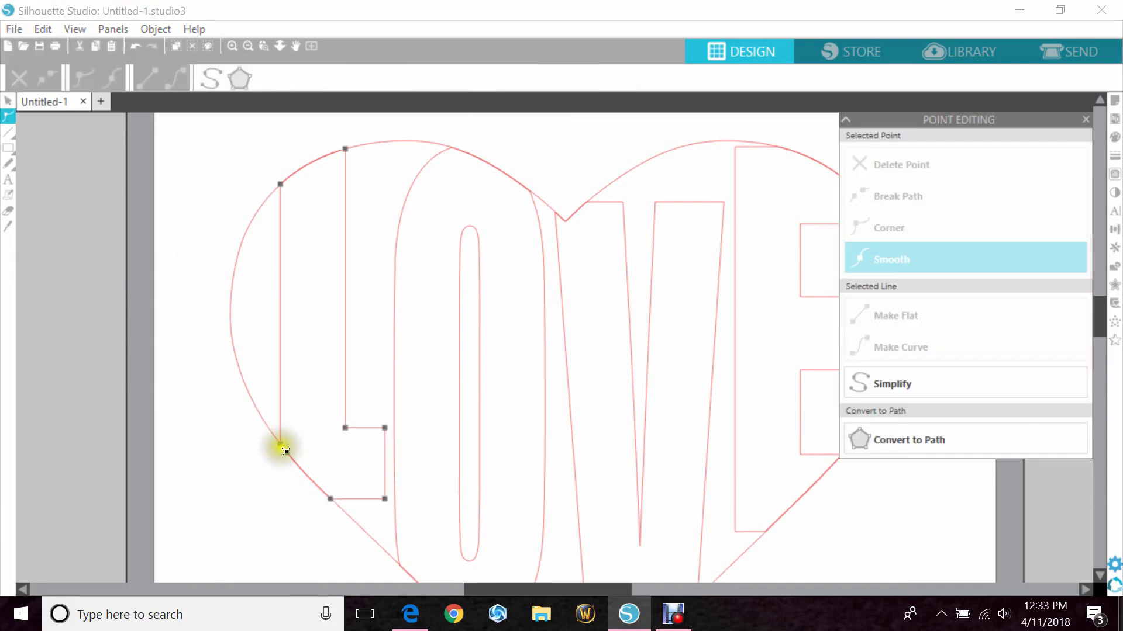
pyautogui.click(285, 452)
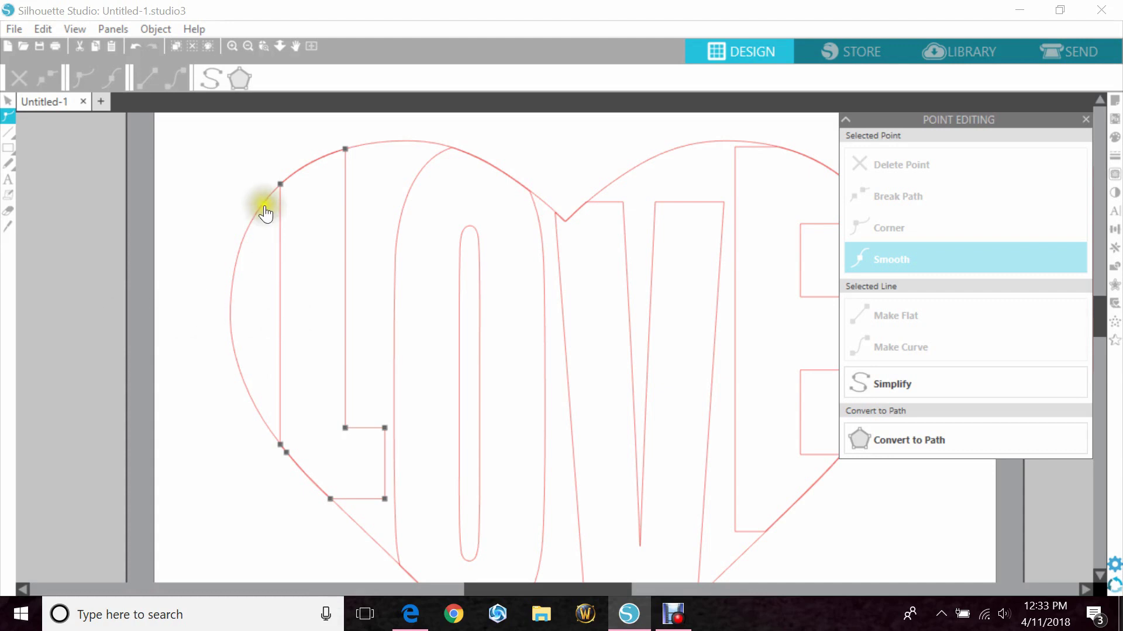
pyautogui.click(280, 308)
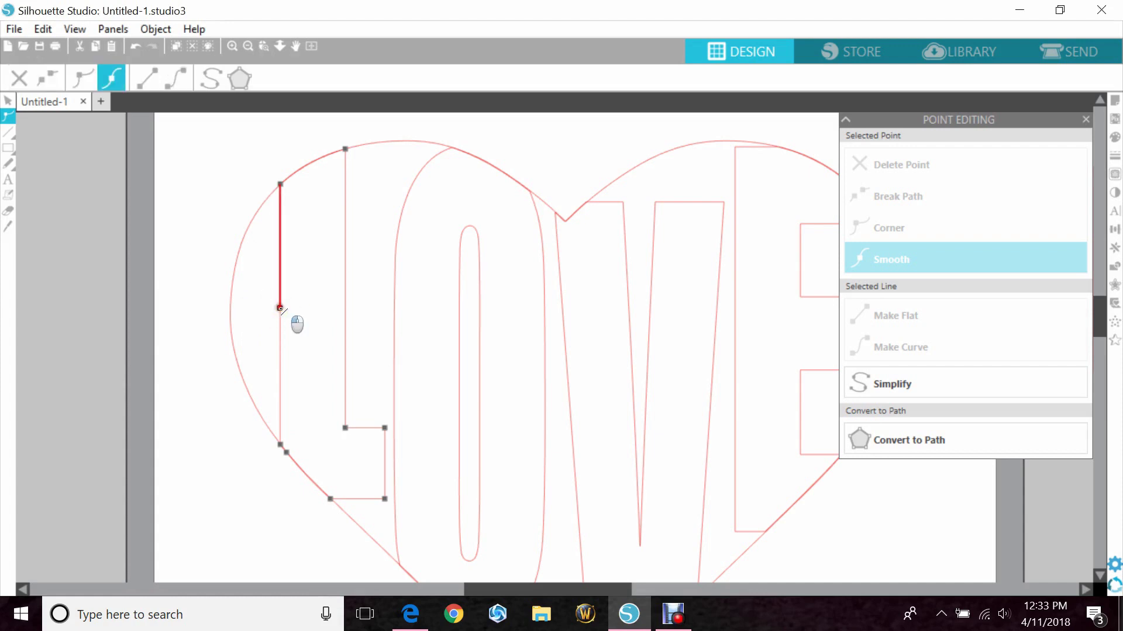
pyautogui.moveTo(280, 308); pyautogui.dragTo(162, 299)
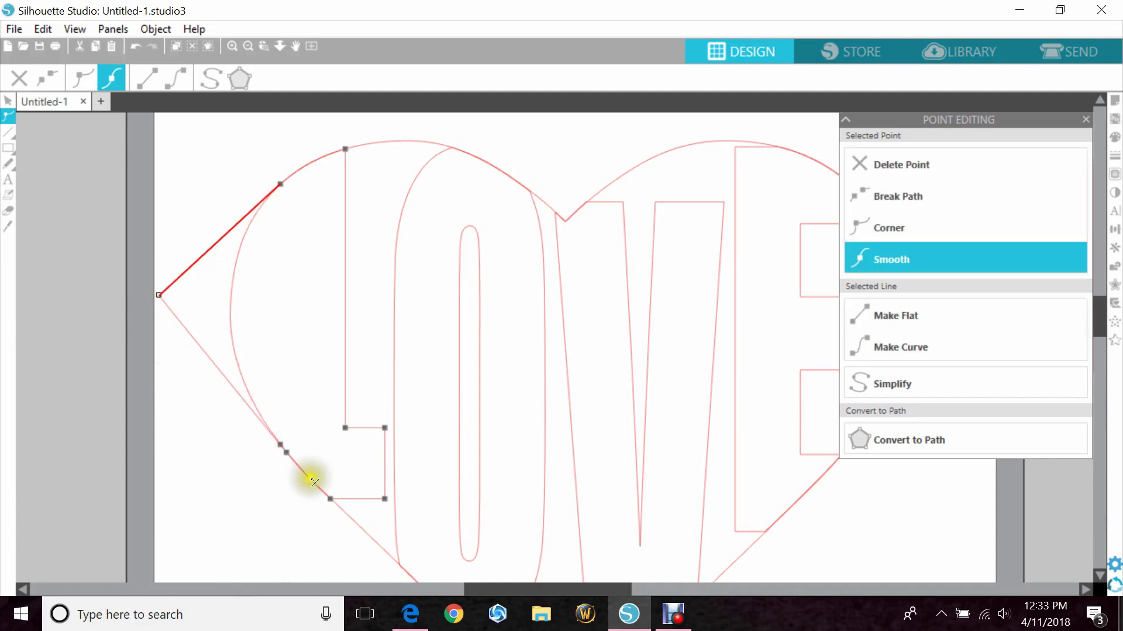
pyautogui.scroll(-5, 312, 481)
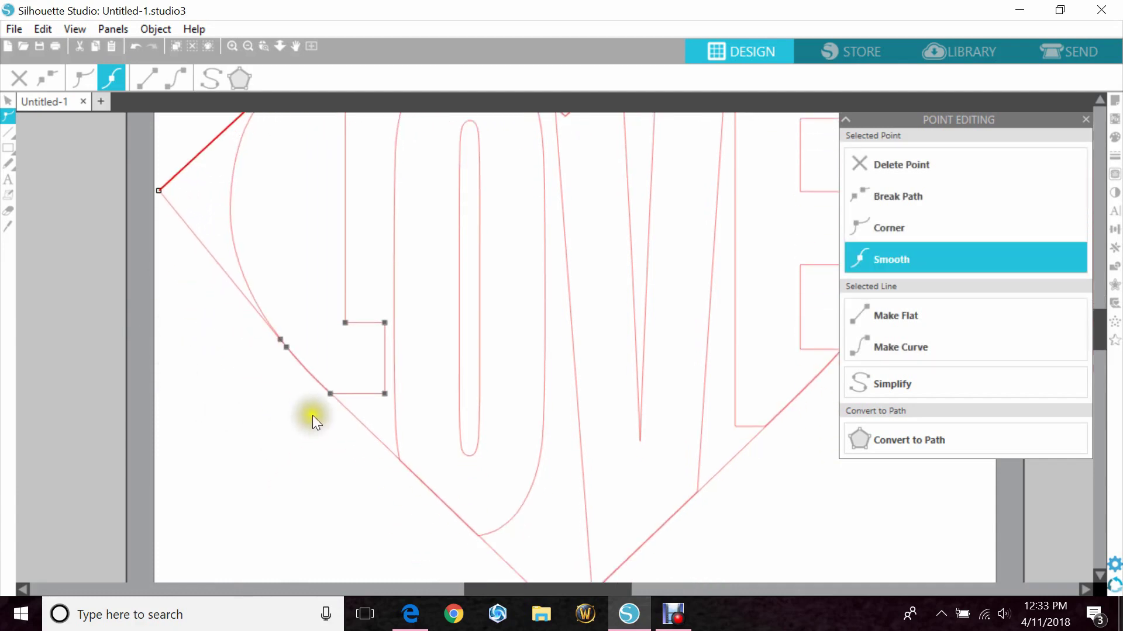
# - Drag the L's lower corner point down past the heart's lower-left edge
pyautogui.click(386, 396)
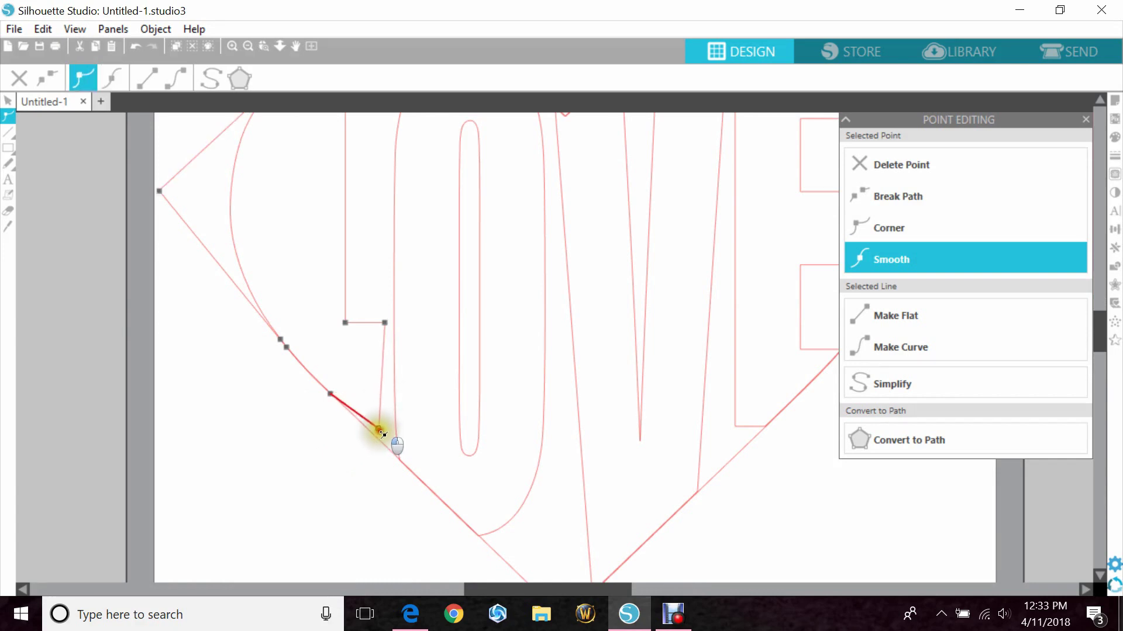
pyautogui.moveTo(382, 433); pyautogui.dragTo(390, 478)
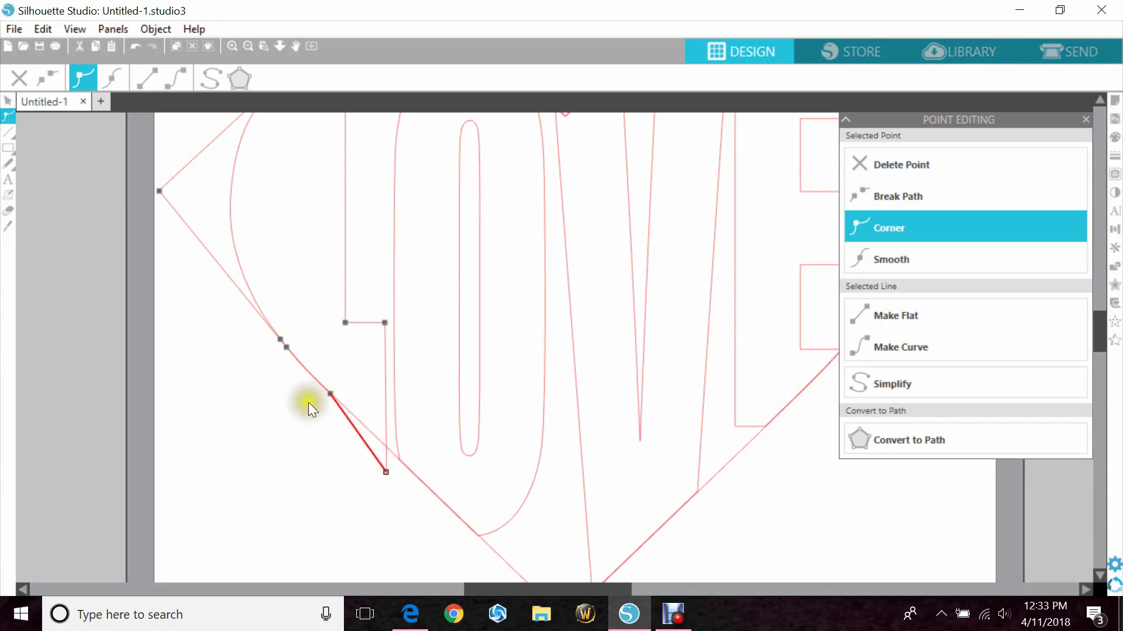
pyautogui.scroll(5, 272, 464)
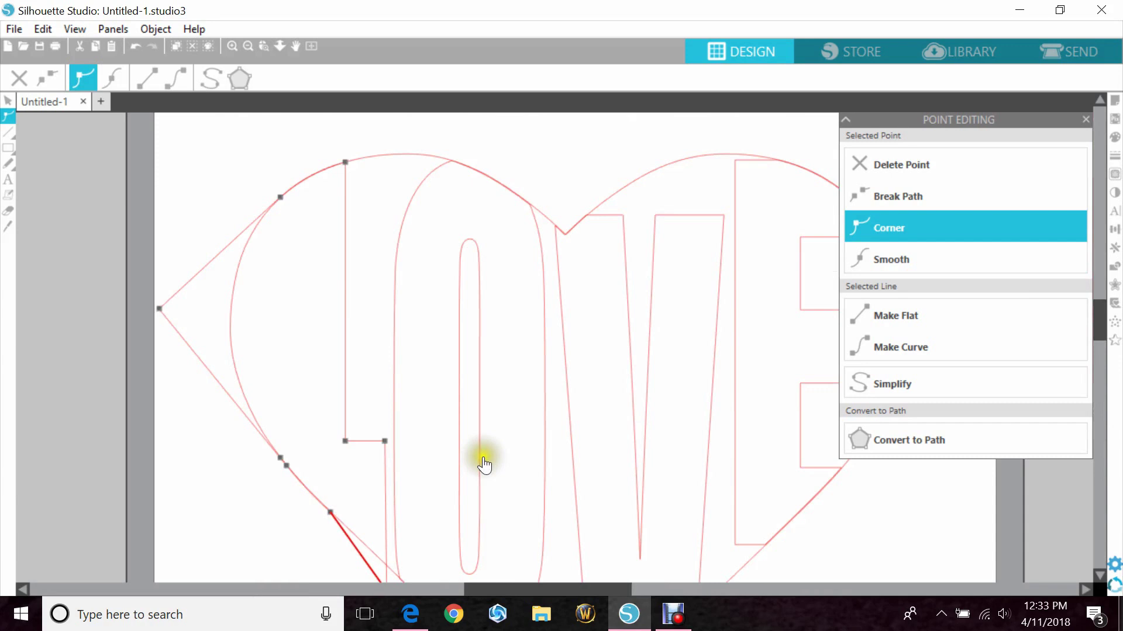
pyautogui.scroll(-8, 504, 314)
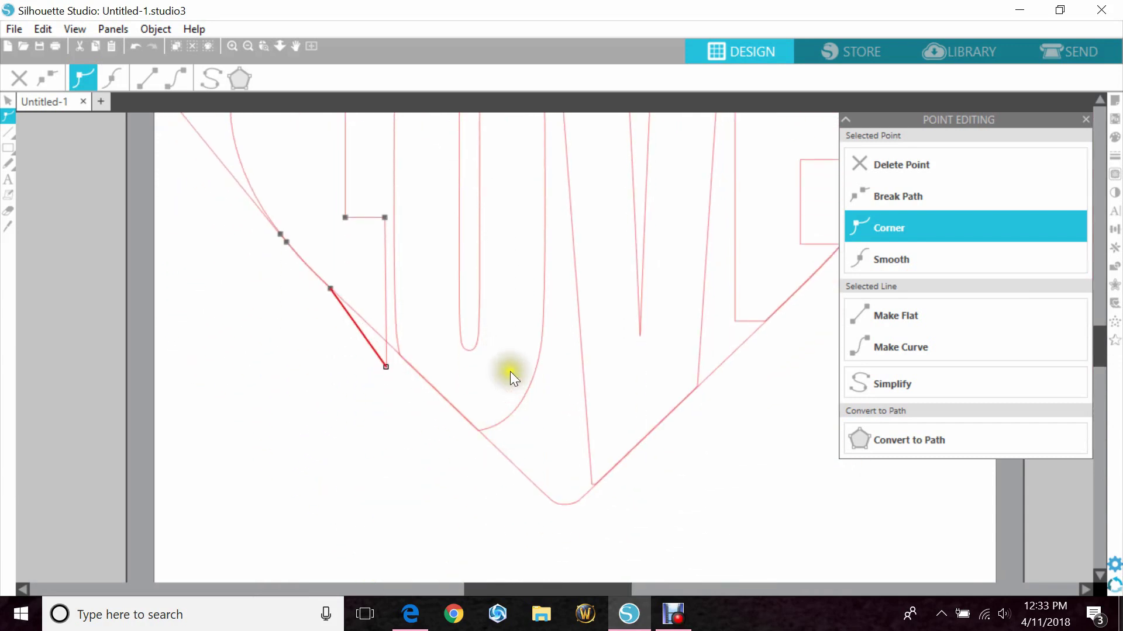
pyautogui.scroll(-2, 510, 371)
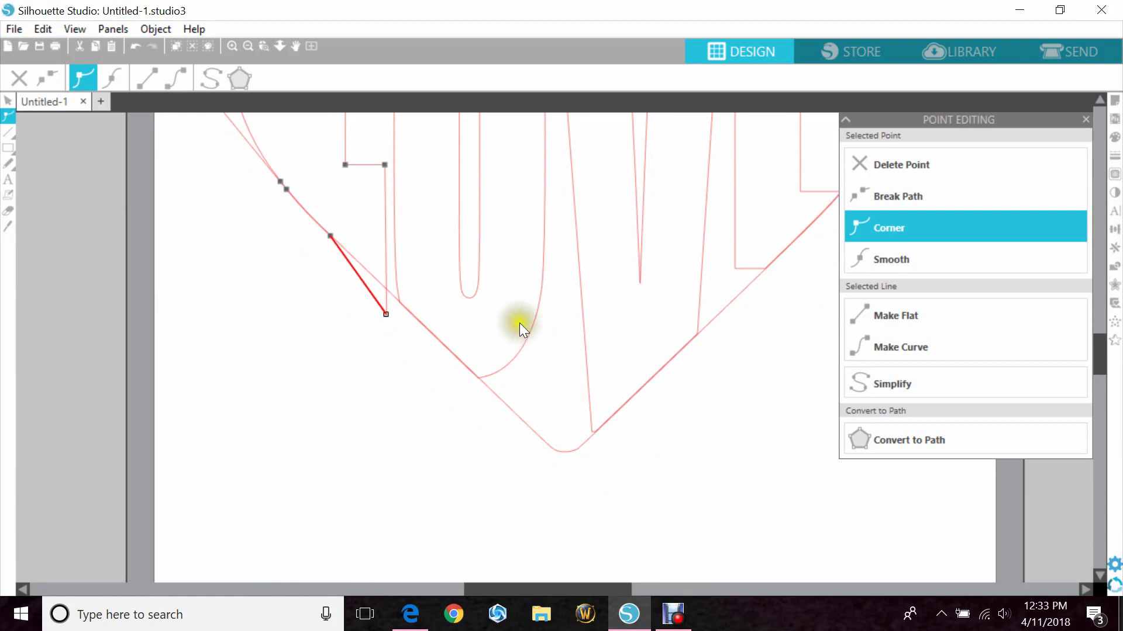
pyautogui.scroll(8, 442, 454)
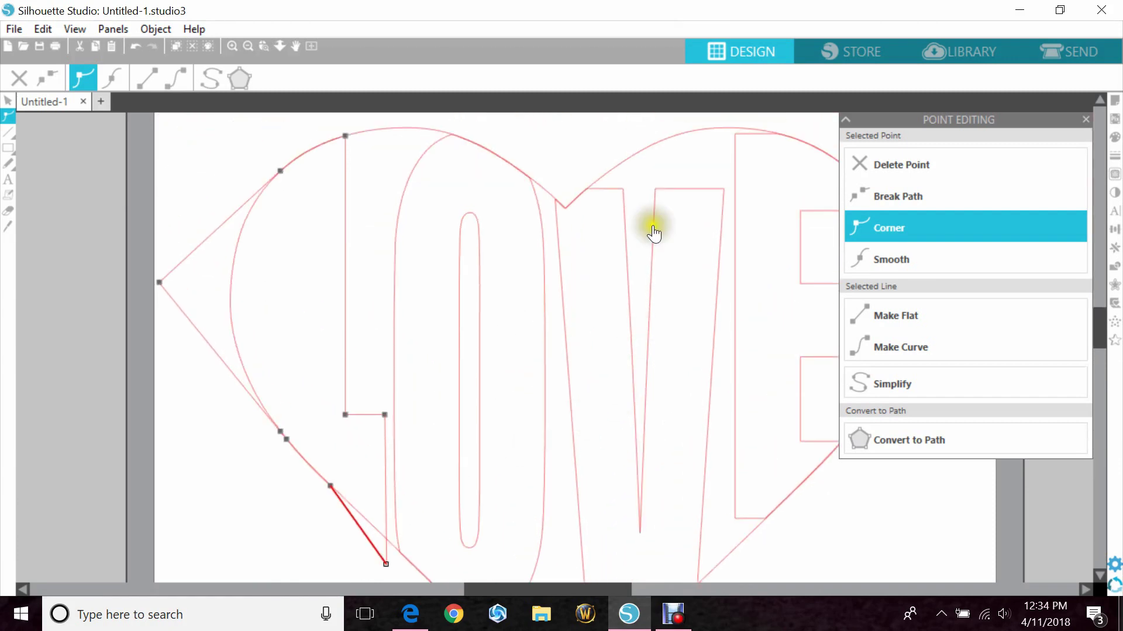
pyautogui.scroll(2, 629, 218)
# - Pull the V's three top points up to and above the heart outline
pyautogui.click(614, 233)
pyautogui.click(613, 233)
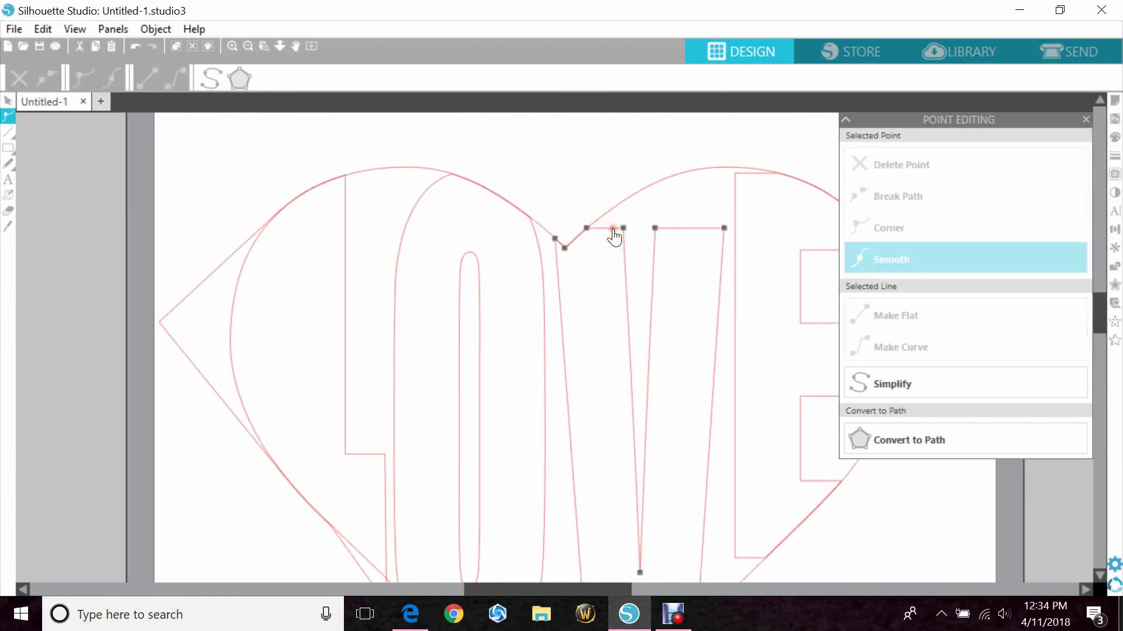
pyautogui.moveTo(614, 231); pyautogui.dragTo(621, 191)
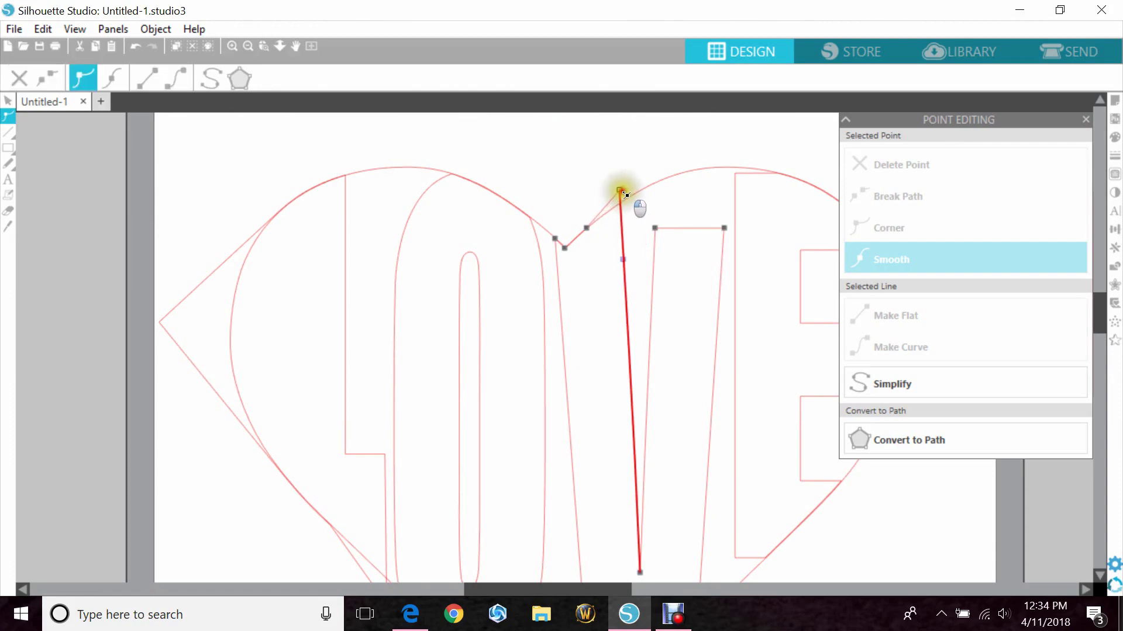
pyautogui.click(656, 228)
pyautogui.moveTo(656, 233); pyautogui.dragTo(653, 171)
pyautogui.moveTo(727, 232); pyautogui.dragTo(718, 160)
# - Adjust the V's bottom point and add two edit points on the heart's lower-right edge
pyautogui.scroll(-6, 716, 413)
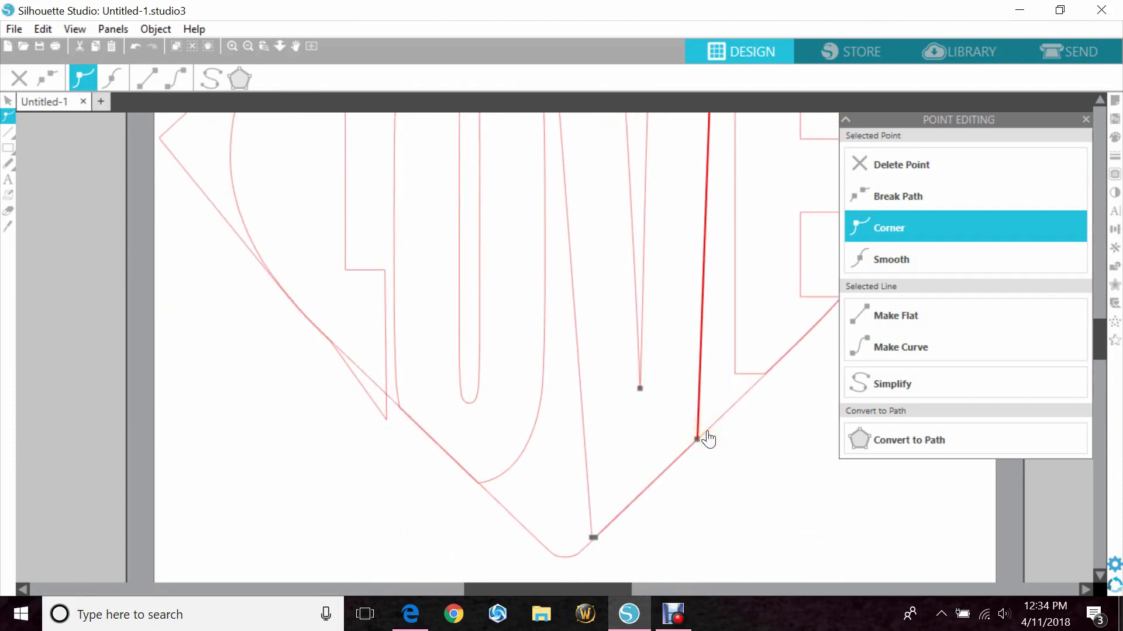
pyautogui.moveTo(592, 513)
pyautogui.mouseDown()
pyautogui.moveTo(606, 528)
pyautogui.moveTo(602, 516)
pyautogui.mouseUp()
pyautogui.click(601, 516)
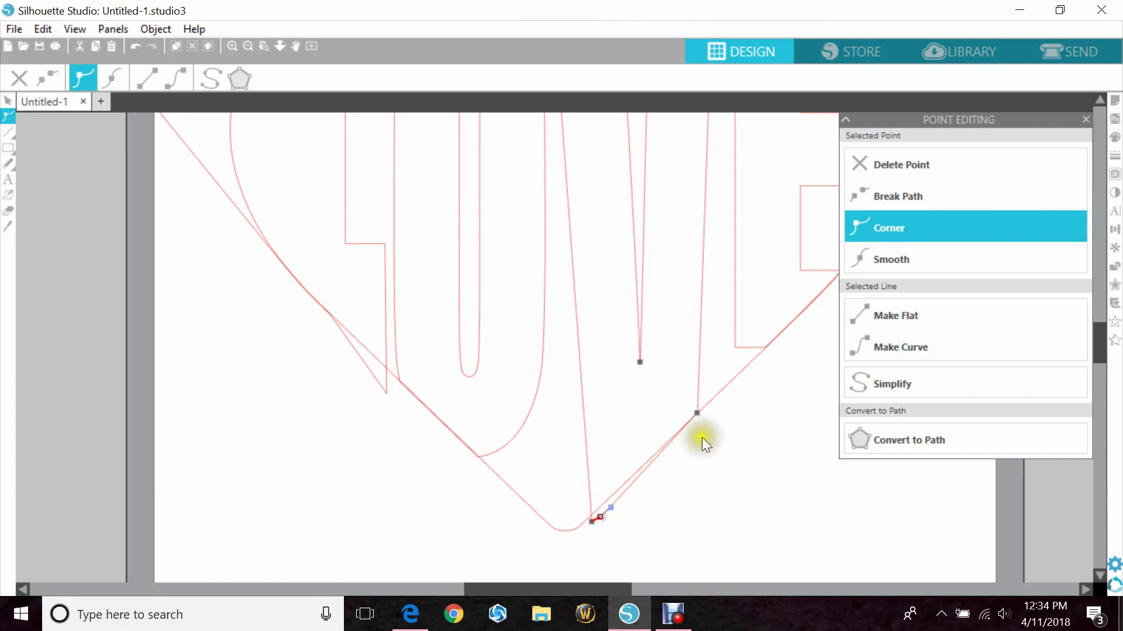
pyautogui.click(699, 417)
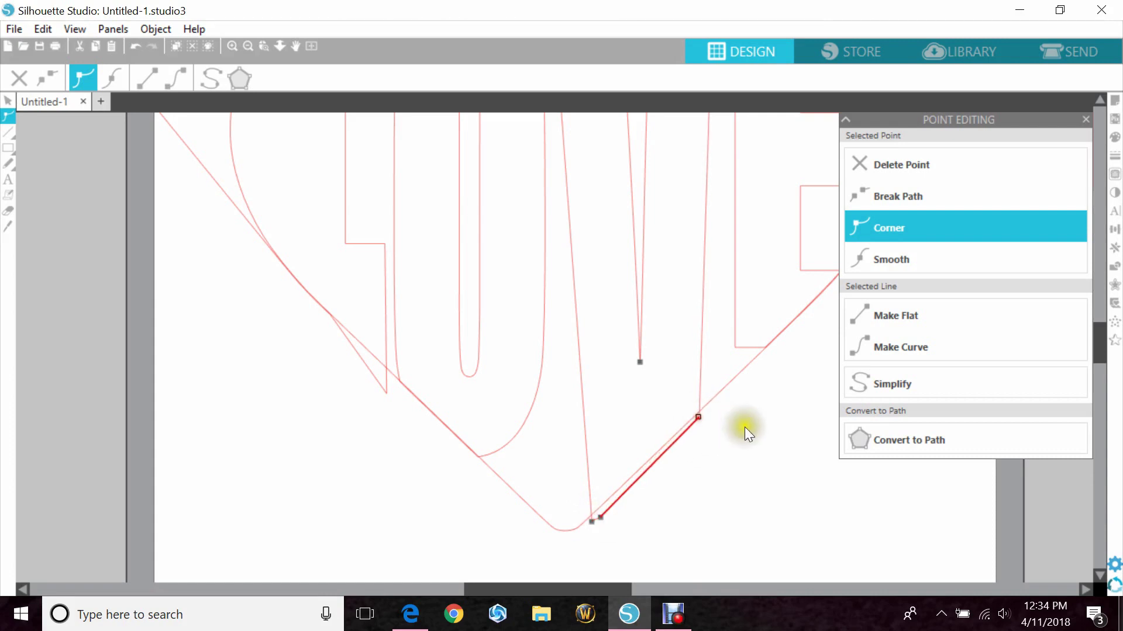
pyautogui.scroll(3, 745, 428)
# - Pull the lower letter corner points down below the heart's edge
pyautogui.click(736, 453)
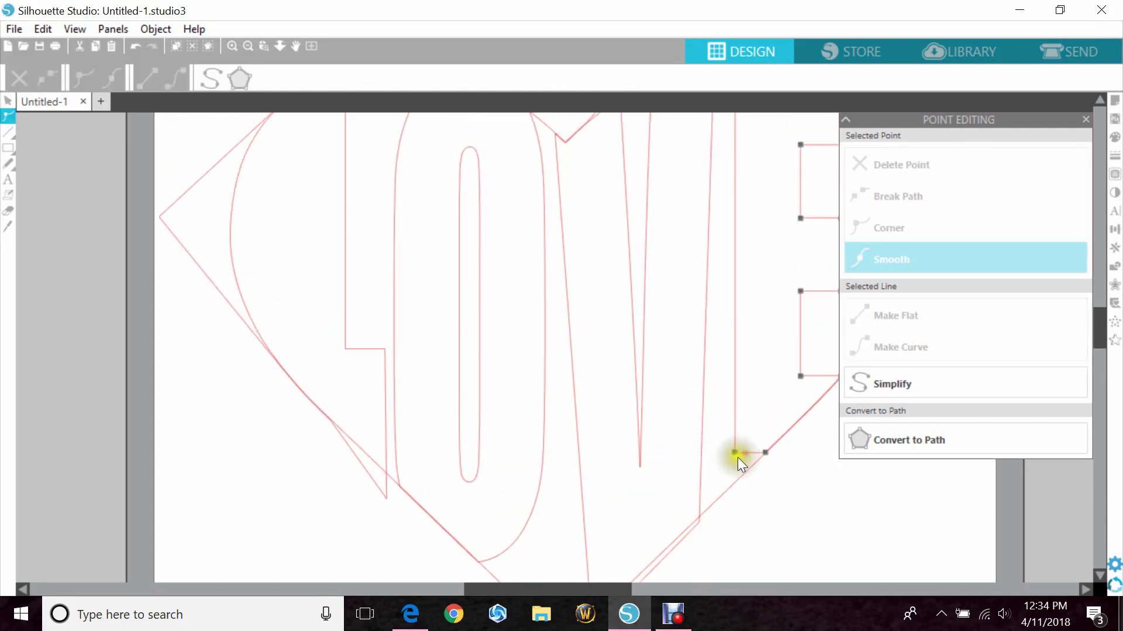
pyautogui.moveTo(738, 455); pyautogui.dragTo(771, 469)
pyautogui.scroll(2, 806, 560)
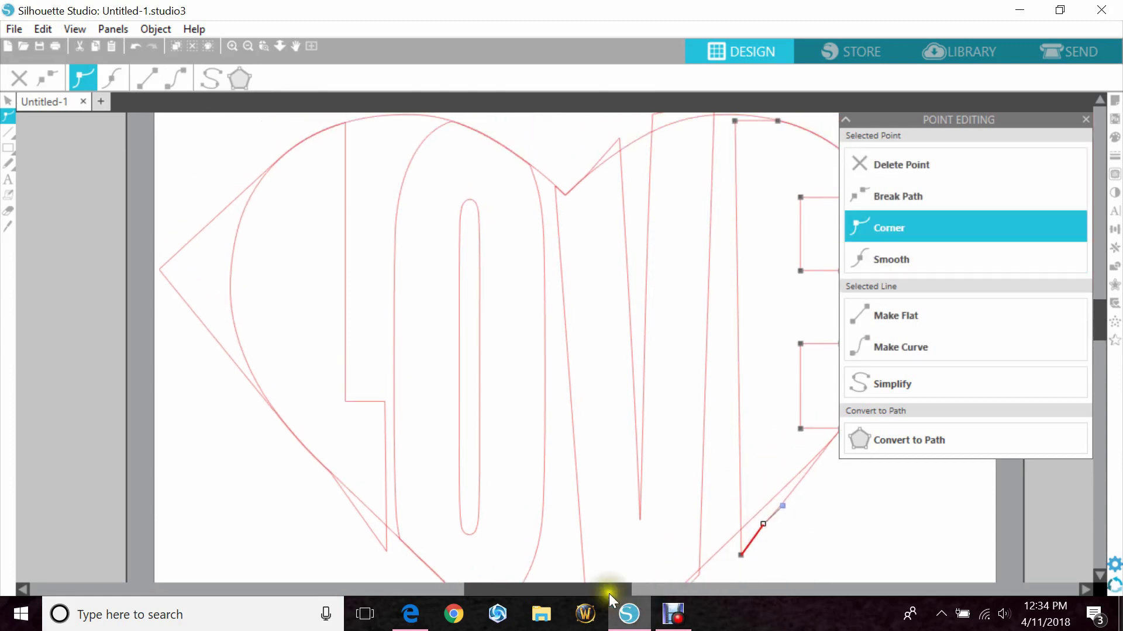
pyautogui.click(659, 590)
pyautogui.moveTo(660, 591); pyautogui.dragTo(676, 591)
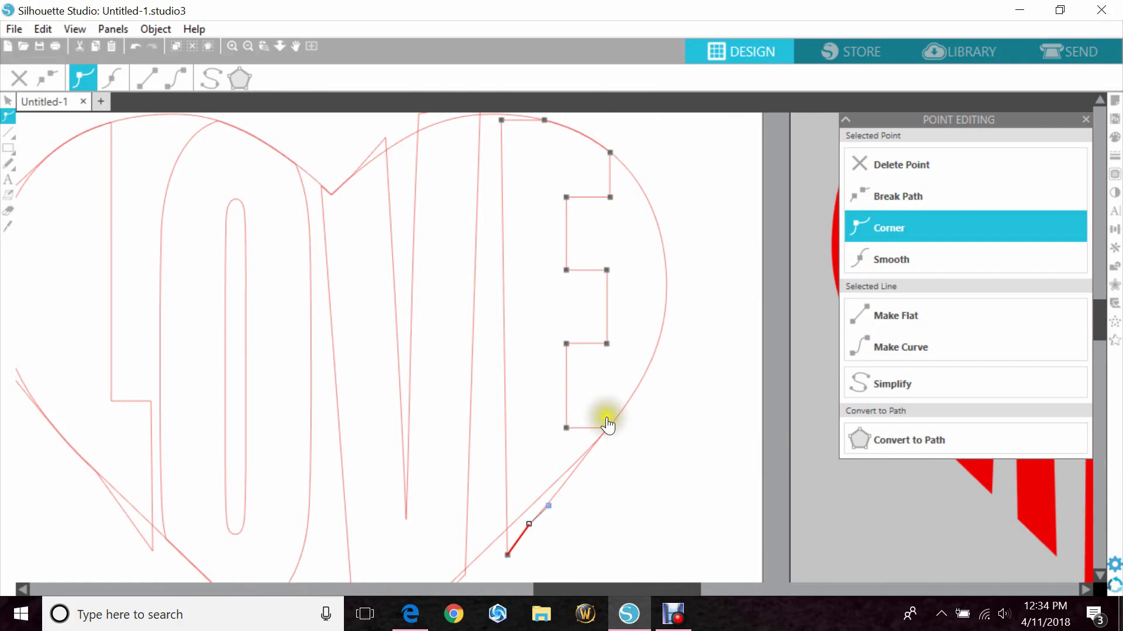
# - Drag the E's middle, upper-middle and top-arm corners right past the heart outline
pyautogui.moveTo(611, 430); pyautogui.dragTo(615, 431)
pyautogui.moveTo(608, 343); pyautogui.dragTo(671, 342)
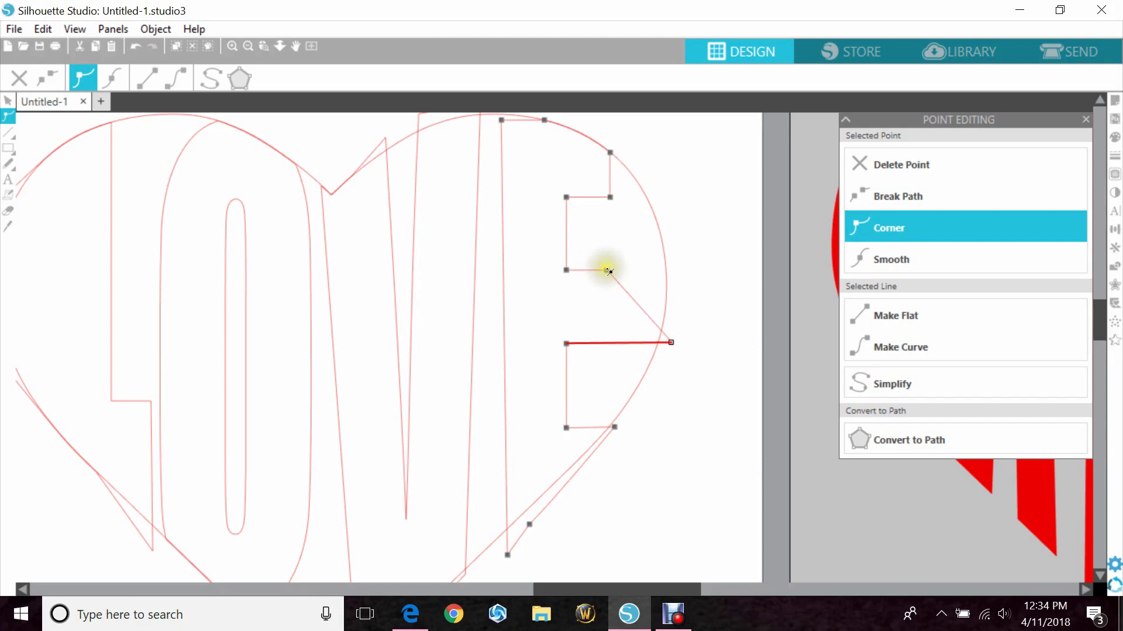
pyautogui.moveTo(610, 272); pyautogui.dragTo(676, 274)
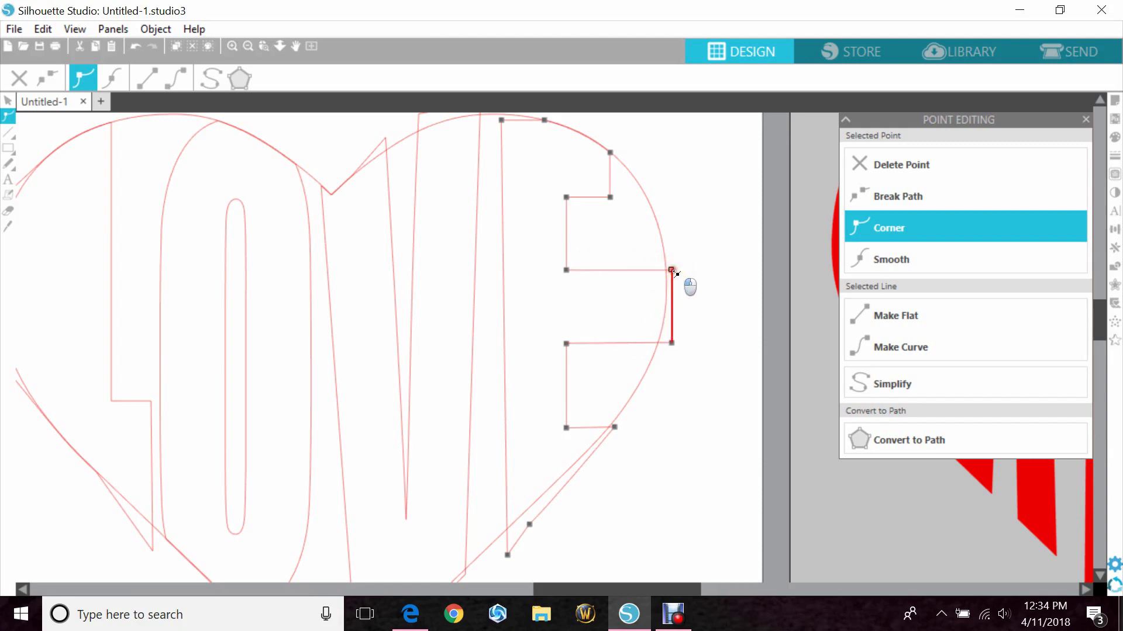
pyautogui.click(611, 198)
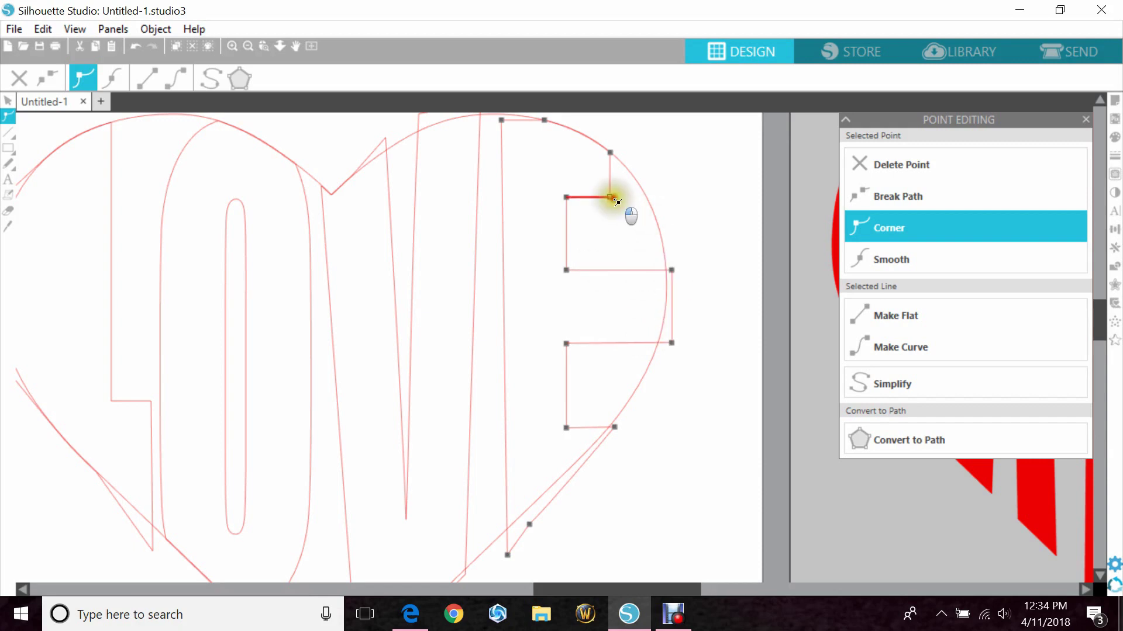
pyautogui.moveTo(616, 201); pyautogui.dragTo(666, 202)
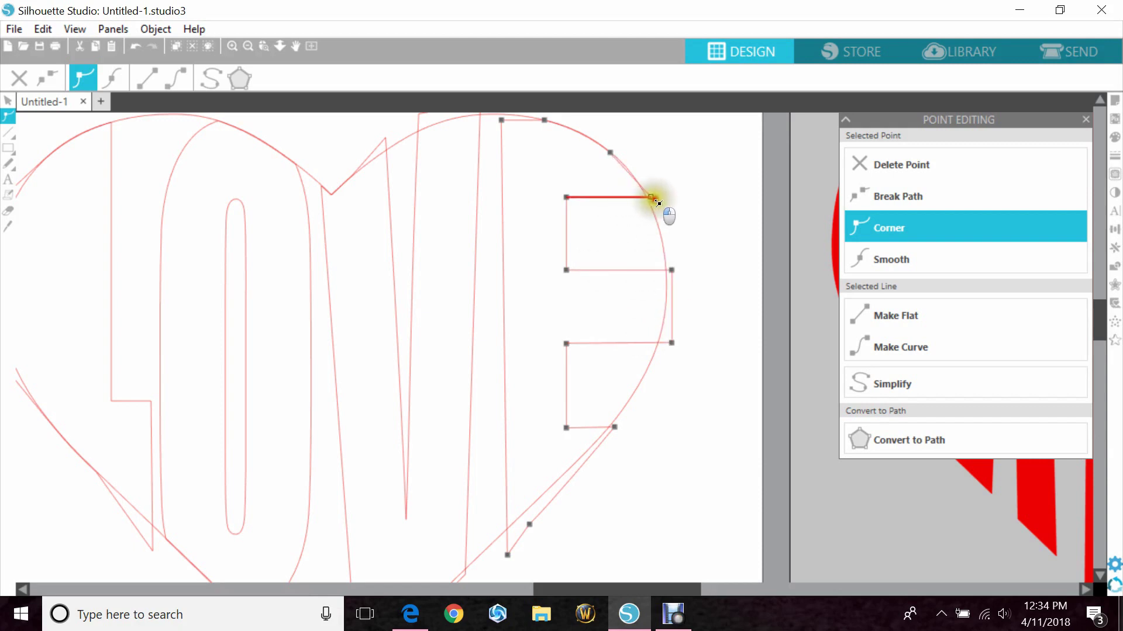
pyautogui.click(615, 155)
# - Nudge the E's bottom-right point and other letter points outward past the heart edge
pyautogui.scroll(1, 524, 209)
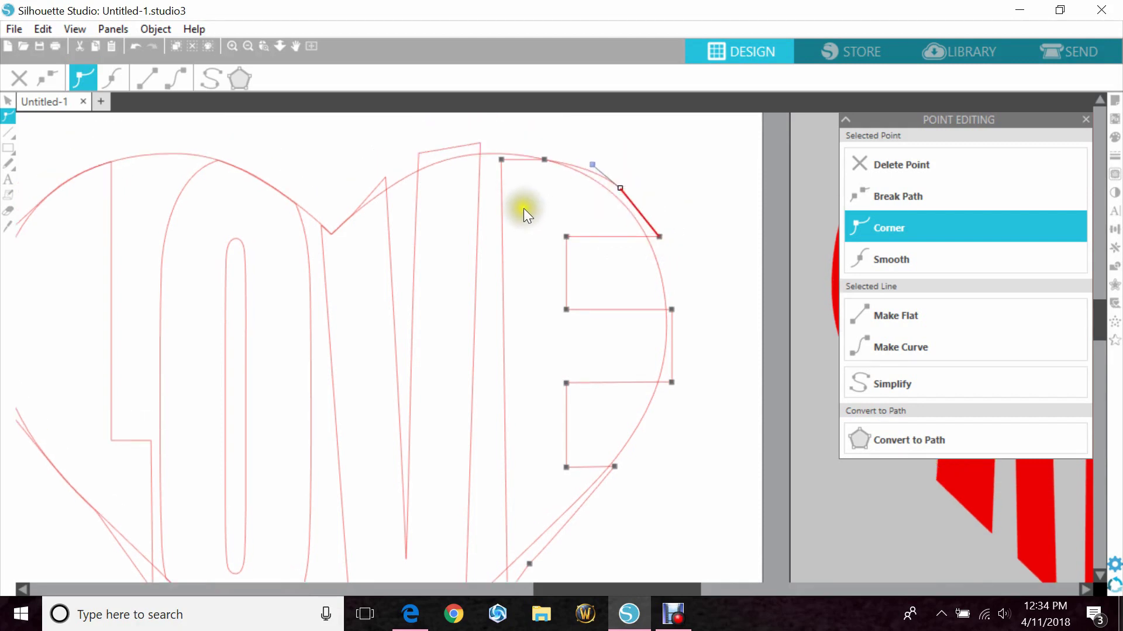
pyautogui.scroll(1, 524, 208)
pyautogui.moveTo(502, 211); pyautogui.dragTo(546, 205)
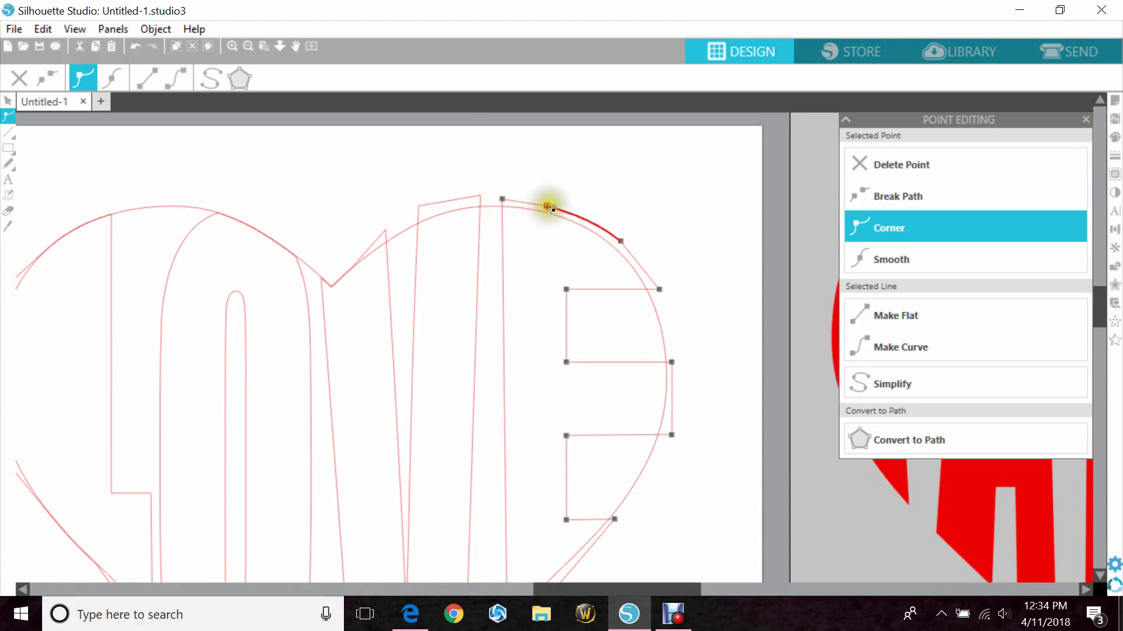
pyautogui.scroll(-3, 692, 341)
pyautogui.scroll(-1, 679, 361)
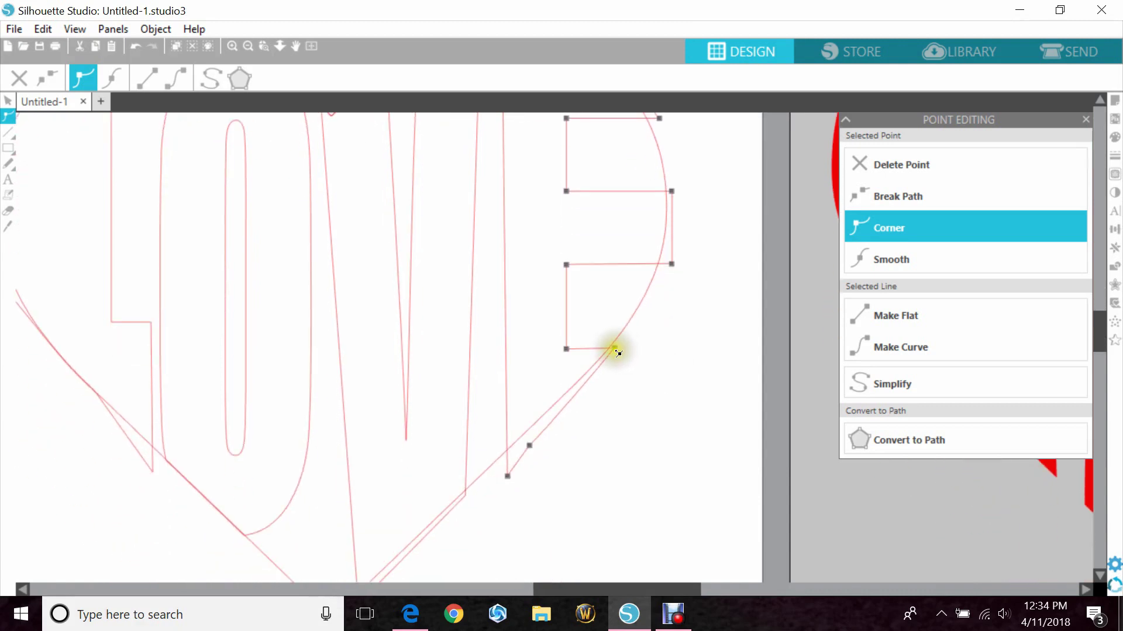
pyautogui.moveTo(618, 352); pyautogui.dragTo(623, 353)
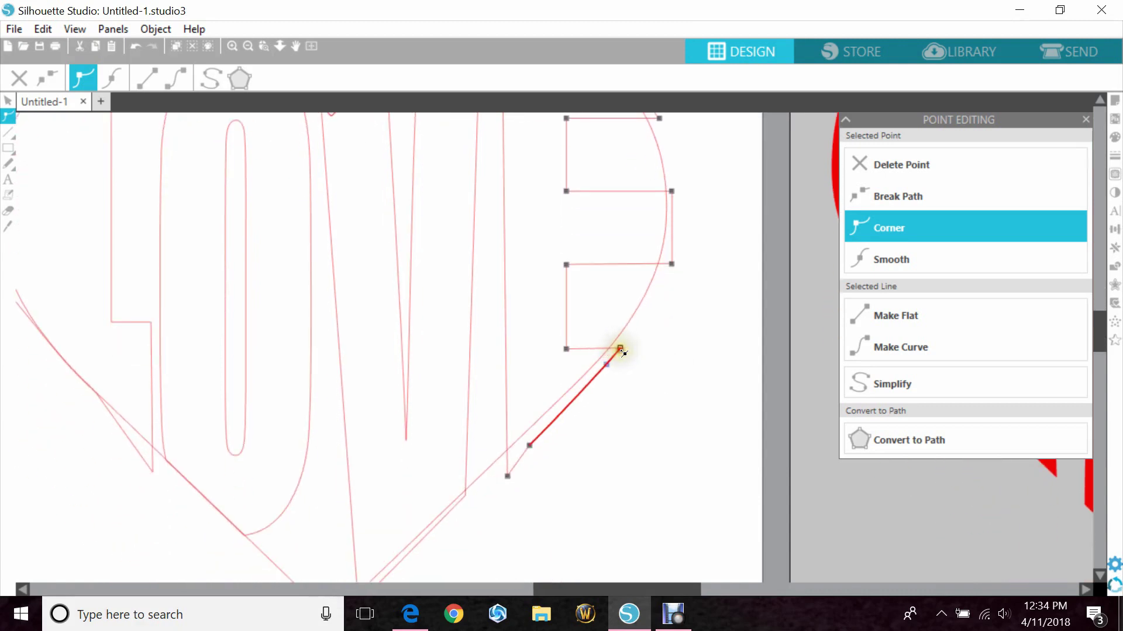
pyautogui.click(520, 459)
pyautogui.scroll(-1, 472, 503)
pyautogui.scroll(3, 119, 497)
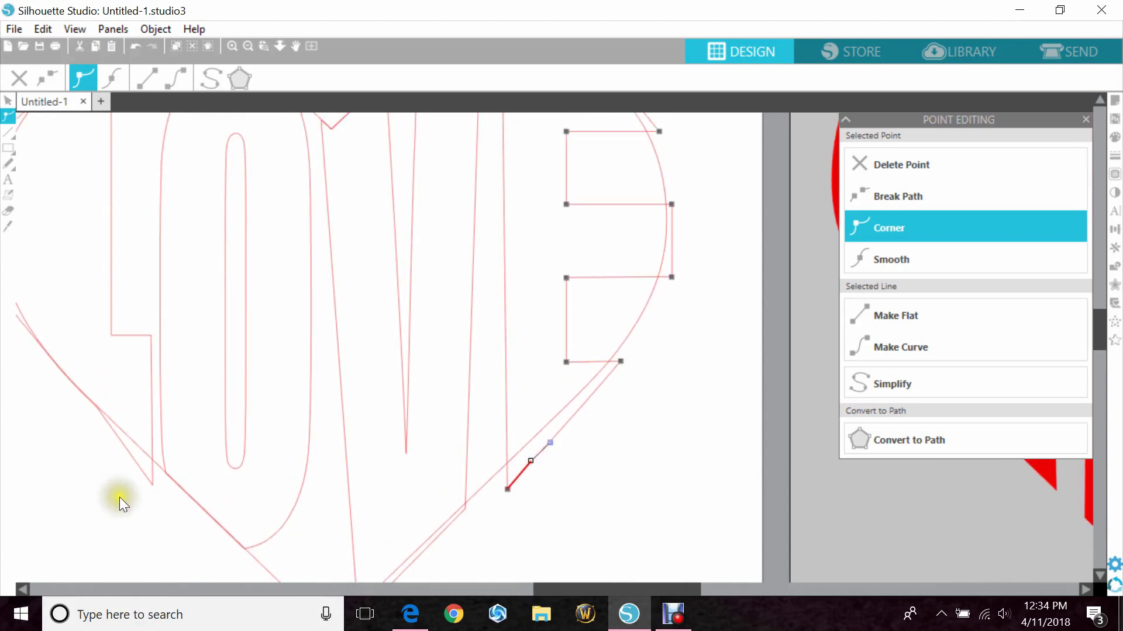
# - Zoom out to the whole mat, select the LOVE heart and close Point Editing
pyautogui.click(245, 49)
pyautogui.click(245, 49)
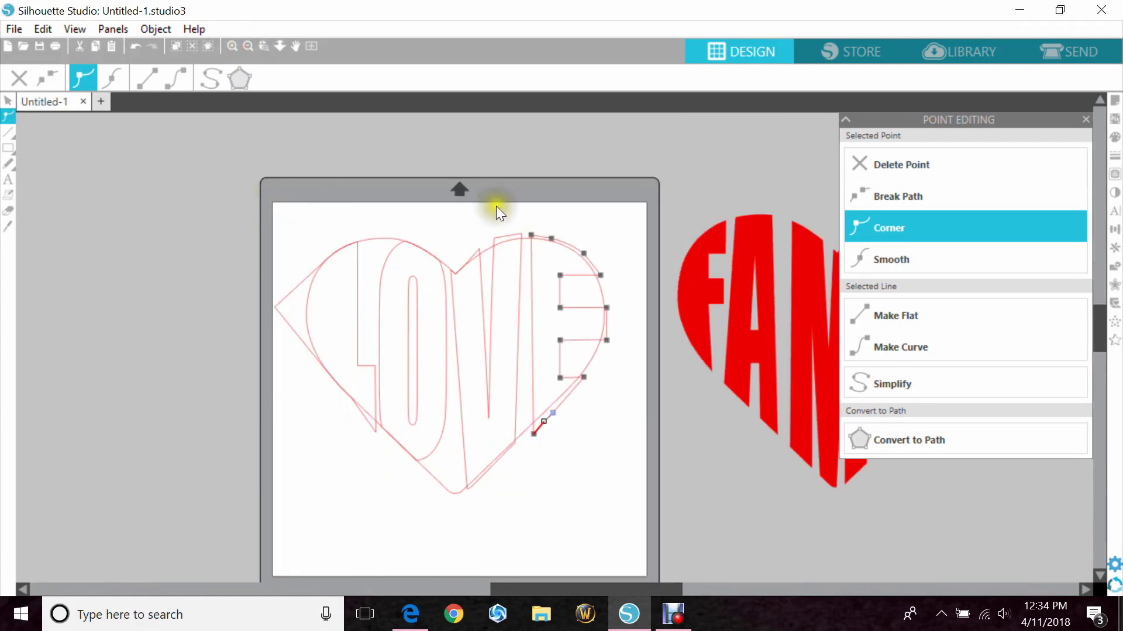
pyautogui.moveTo(279, 205)
pyautogui.mouseDown()
pyautogui.moveTo(321, 258)
pyautogui.moveTo(672, 489)
pyautogui.mouseUp()
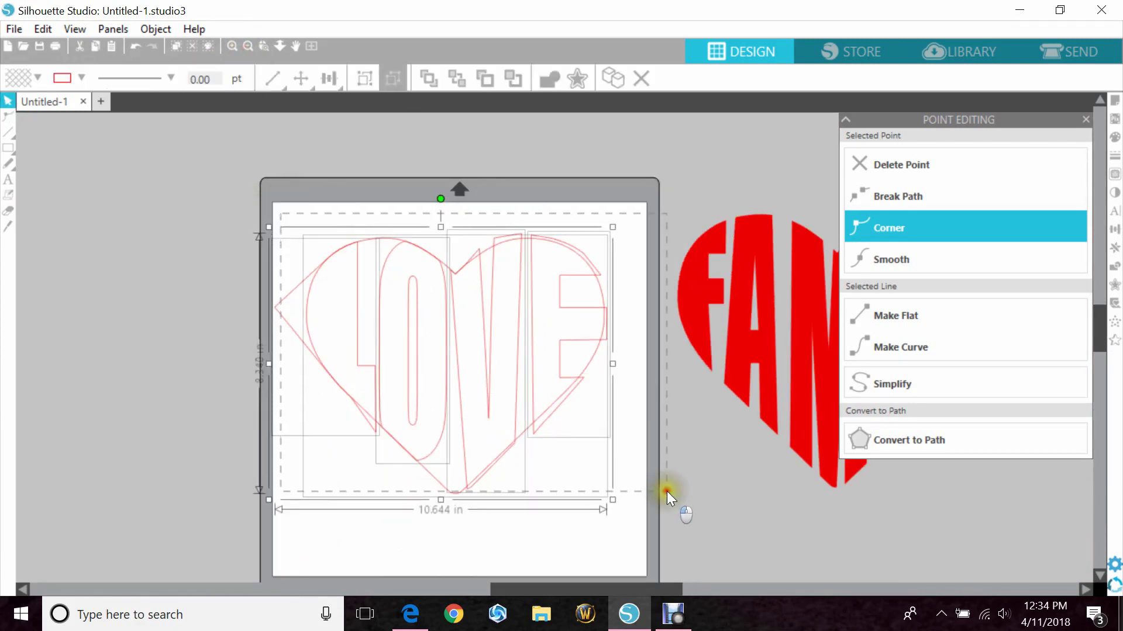
pyautogui.click(1086, 119)
# - Crop the LOVE letters to the heart shape, about 9.553 x 7.959 in
pyautogui.click(1115, 267)
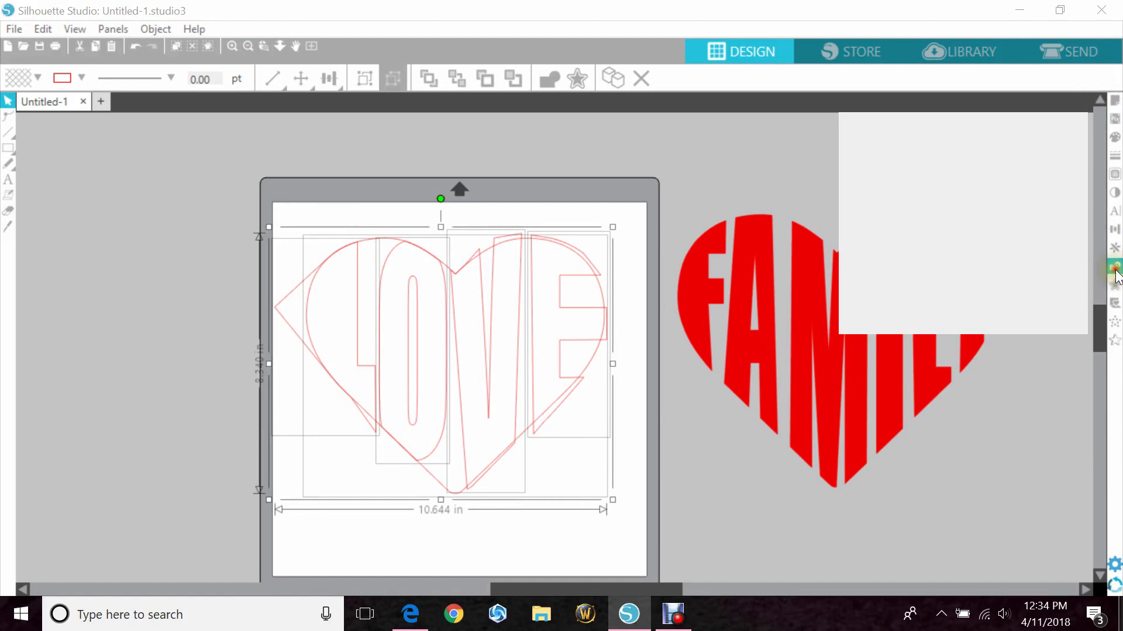
pyautogui.click(1005, 234)
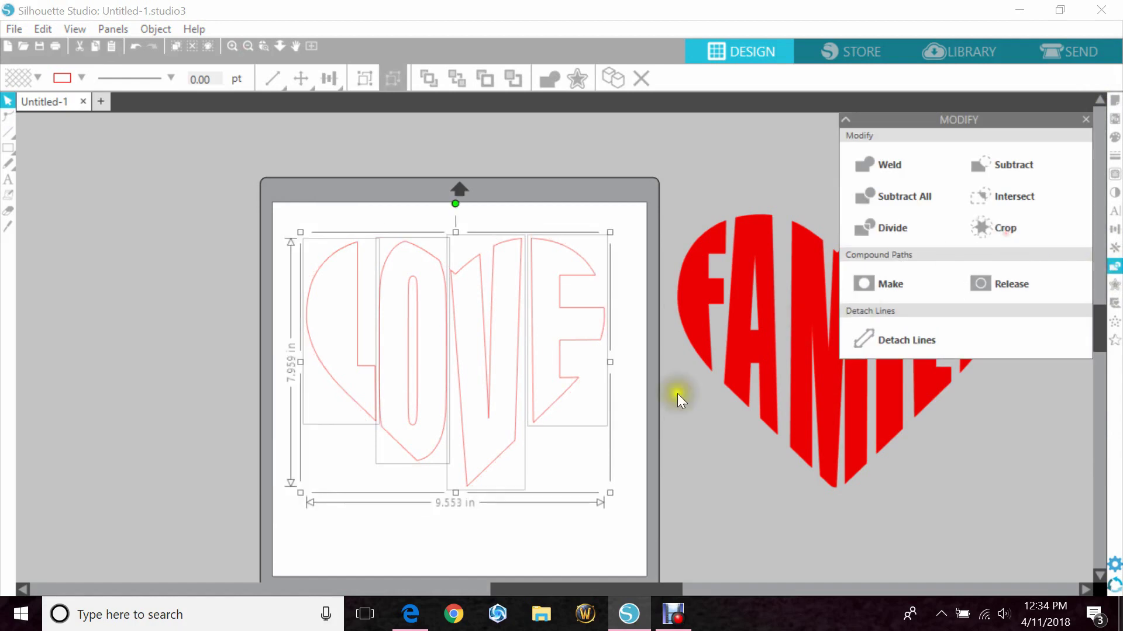
pyautogui.click(591, 478)
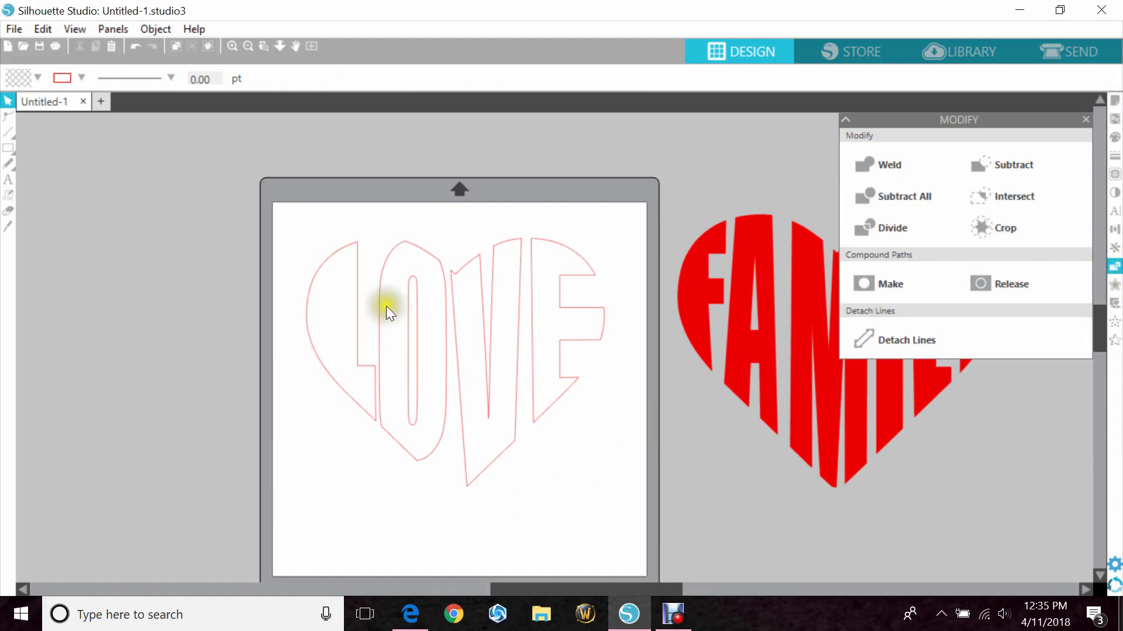
# - Select all the LOVE letter shapes and group them into one object
pyautogui.moveTo(296, 242); pyautogui.dragTo(592, 465)
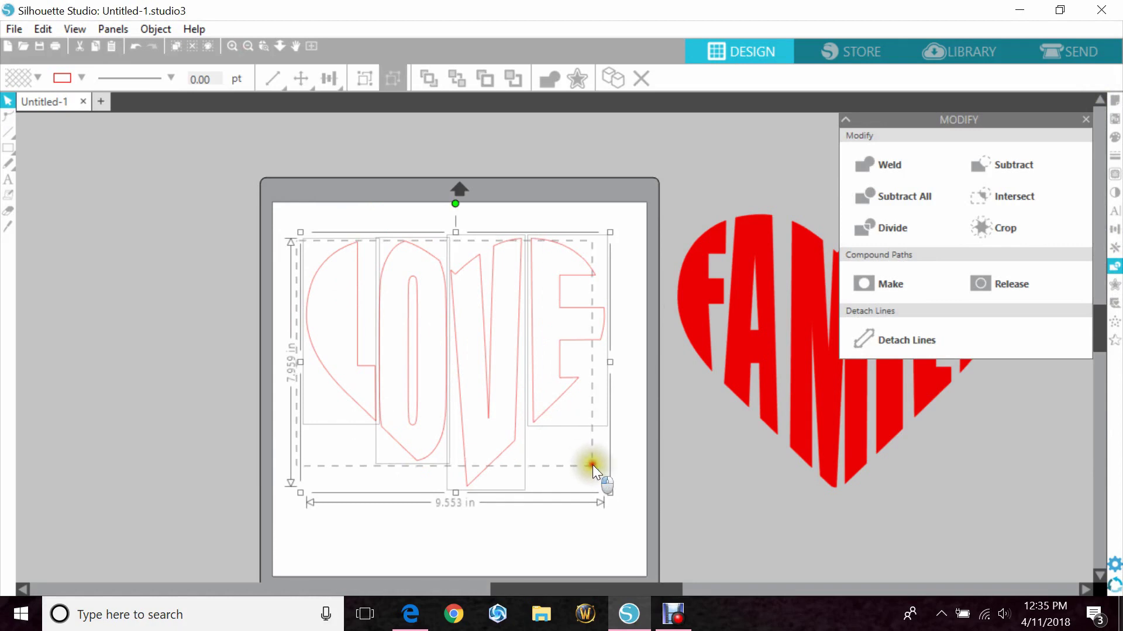
pyautogui.rightClick(532, 409)
pyautogui.click(579, 437)
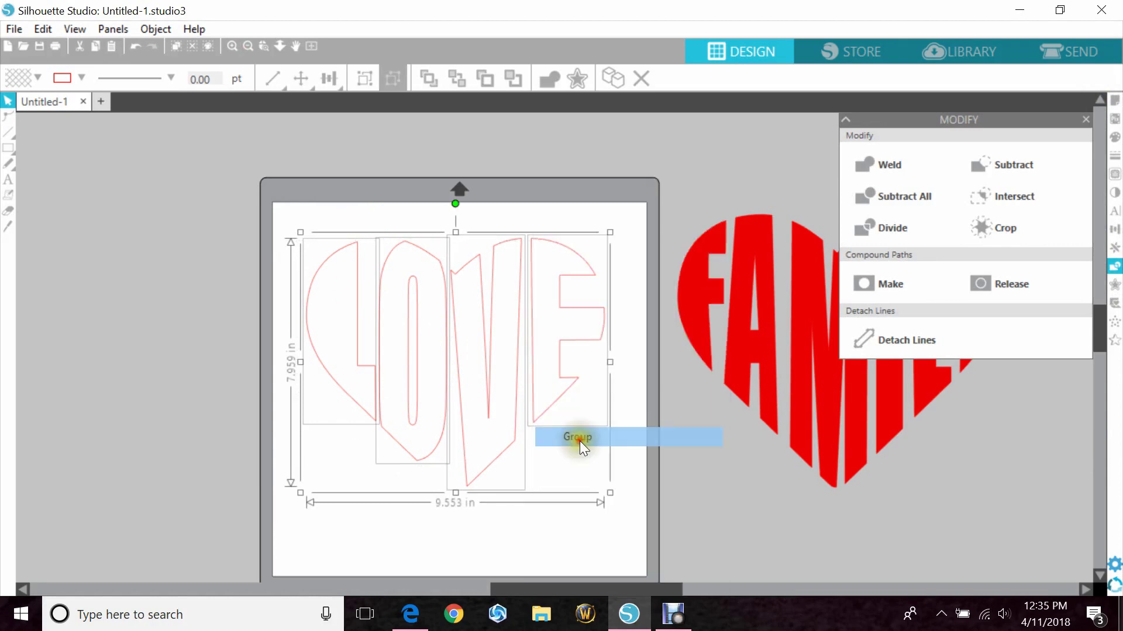
# - Fill the grouped LOVE heart solid red
pyautogui.click(41, 75)
pyautogui.click(34, 143)
pyautogui.click(206, 412)
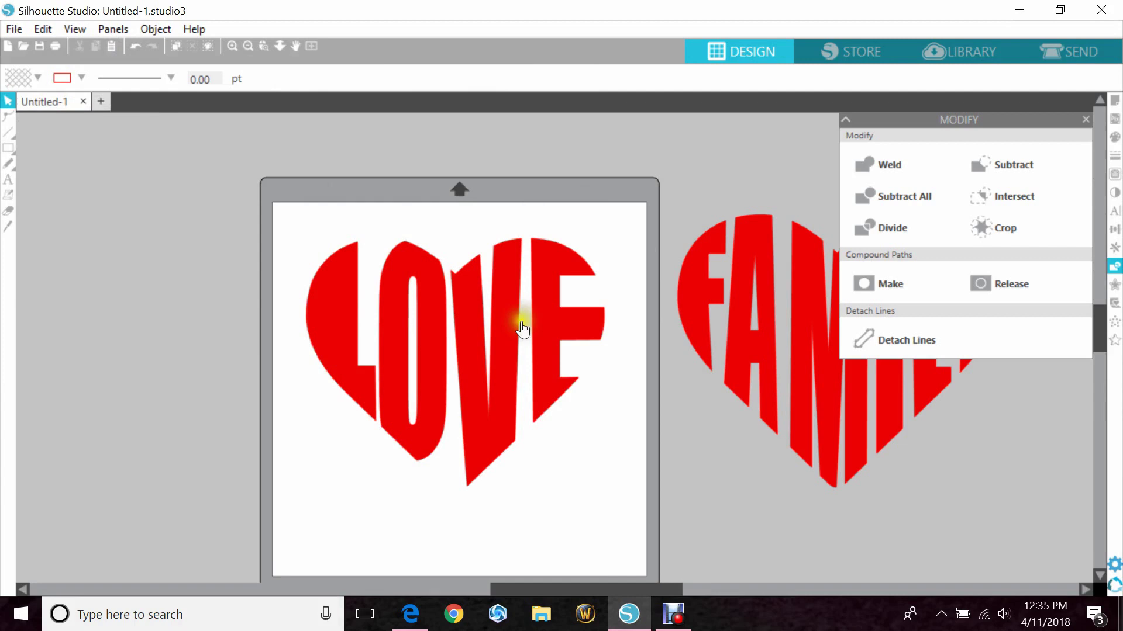
pyautogui.scroll(2, 577, 370)
# - Close the Modify panel and bring the LOVE and FAMILY hearts onto the mat
pyautogui.click(1085, 119)
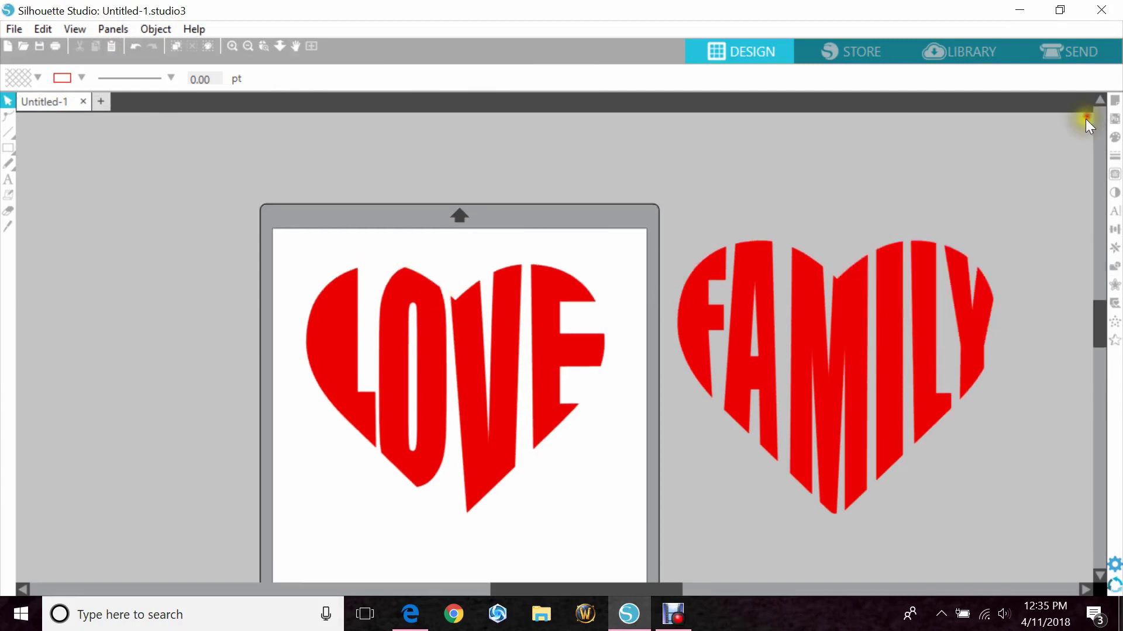
pyautogui.scroll(-1, 693, 258)
pyautogui.scroll(-1, 693, 258)
pyautogui.moveTo(571, 371); pyautogui.dragTo(371, 345)
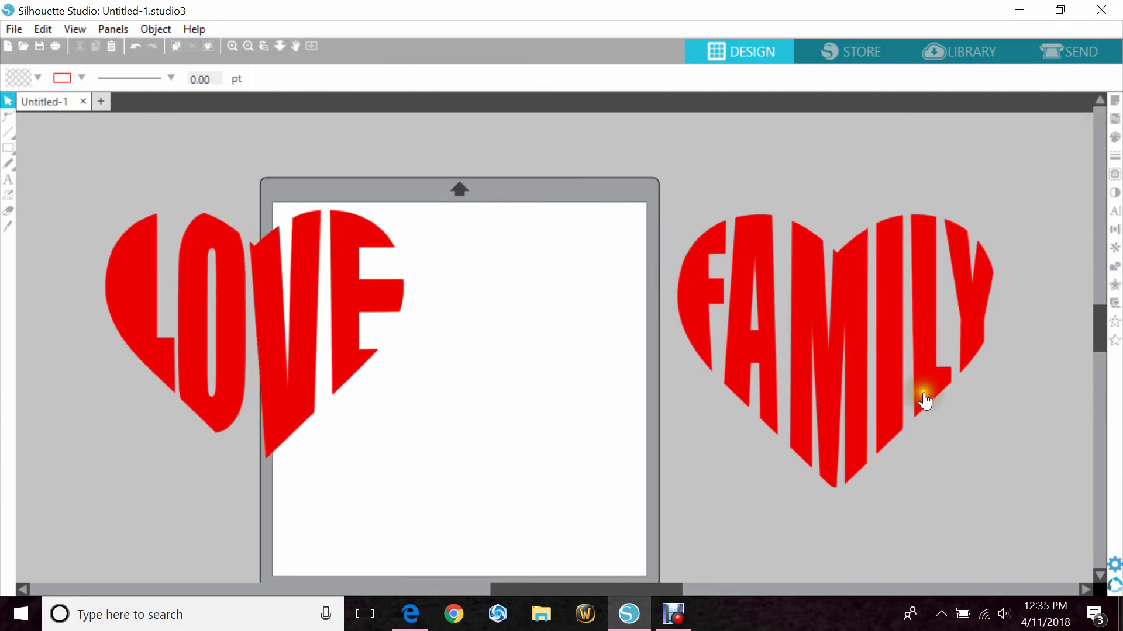
pyautogui.moveTo(866, 377); pyautogui.dragTo(653, 361)
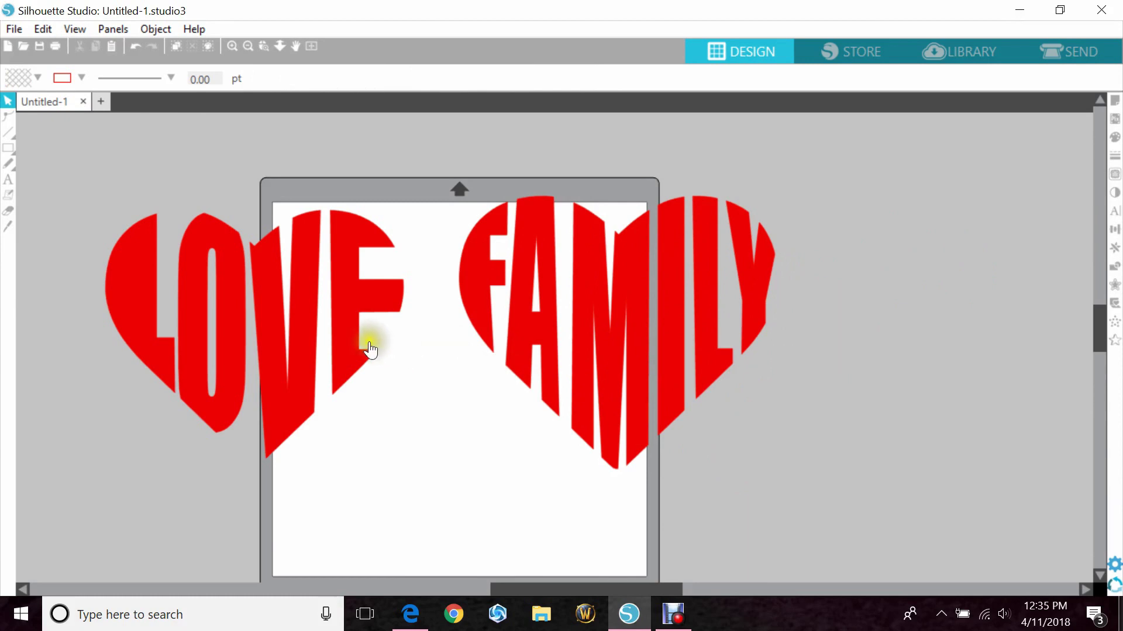
pyautogui.moveTo(346, 343); pyautogui.dragTo(381, 369)
pyautogui.click(244, 395)
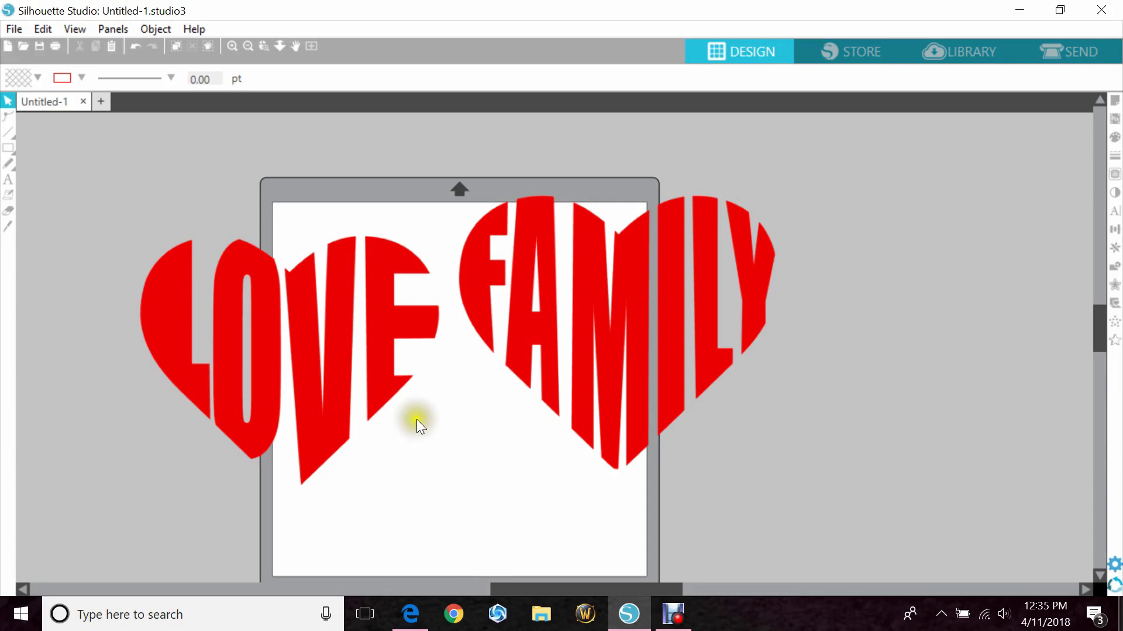
# - Reposition the LOVE heart higher on the mat with FAMILY nudged close beside it
pyautogui.moveTo(574, 368); pyautogui.dragTo(693, 378)
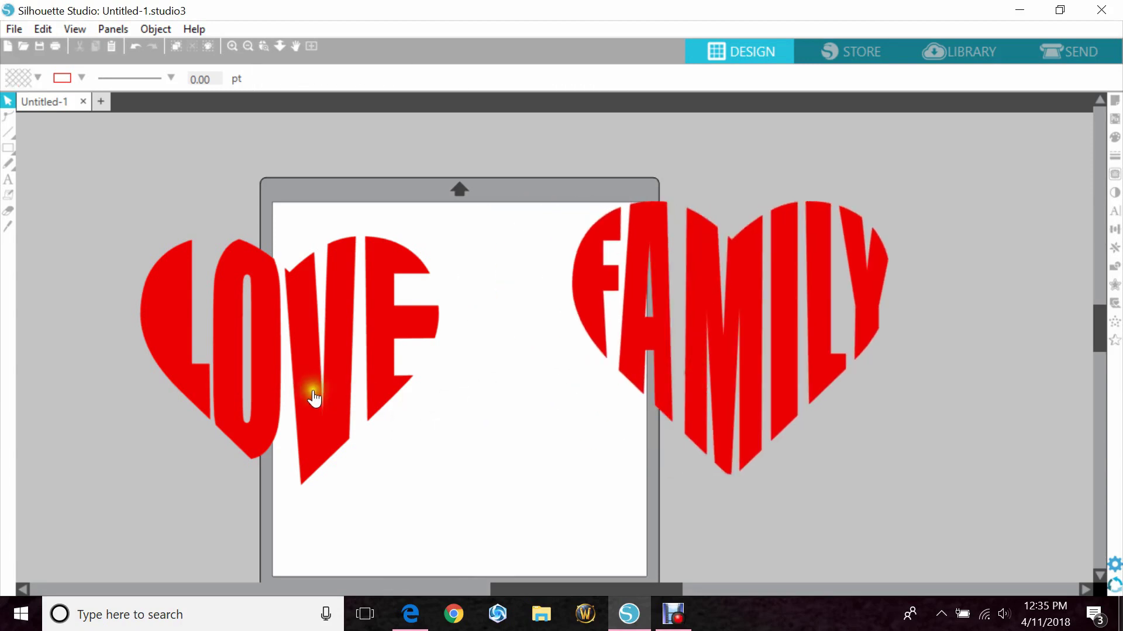
pyautogui.moveTo(314, 399); pyautogui.dragTo(494, 407)
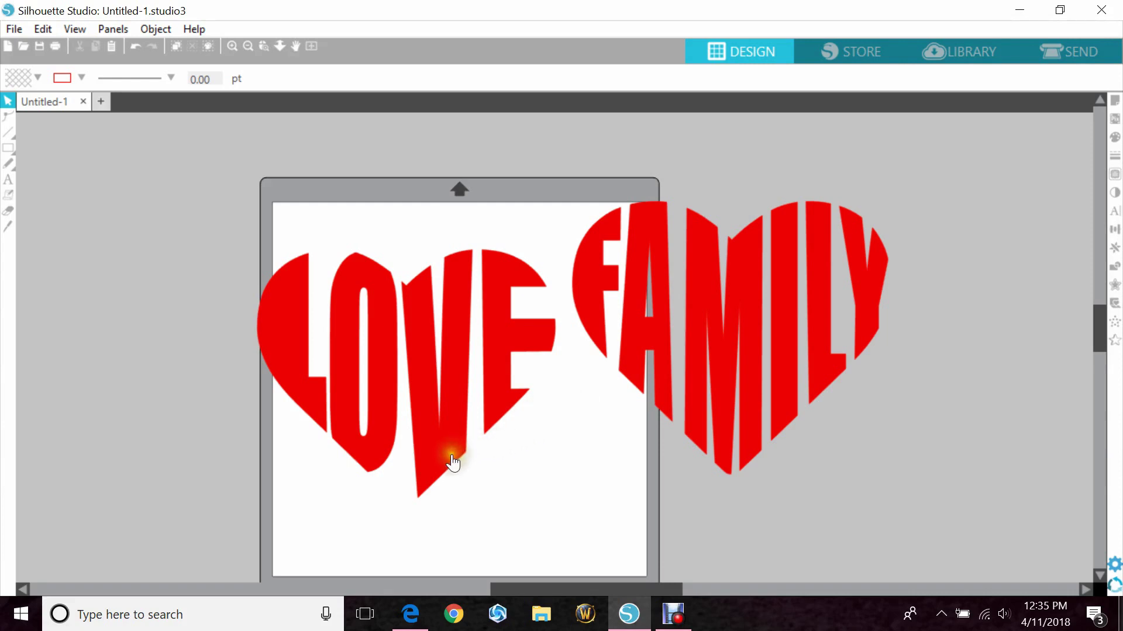
pyautogui.moveTo(452, 463); pyautogui.dragTo(415, 414)
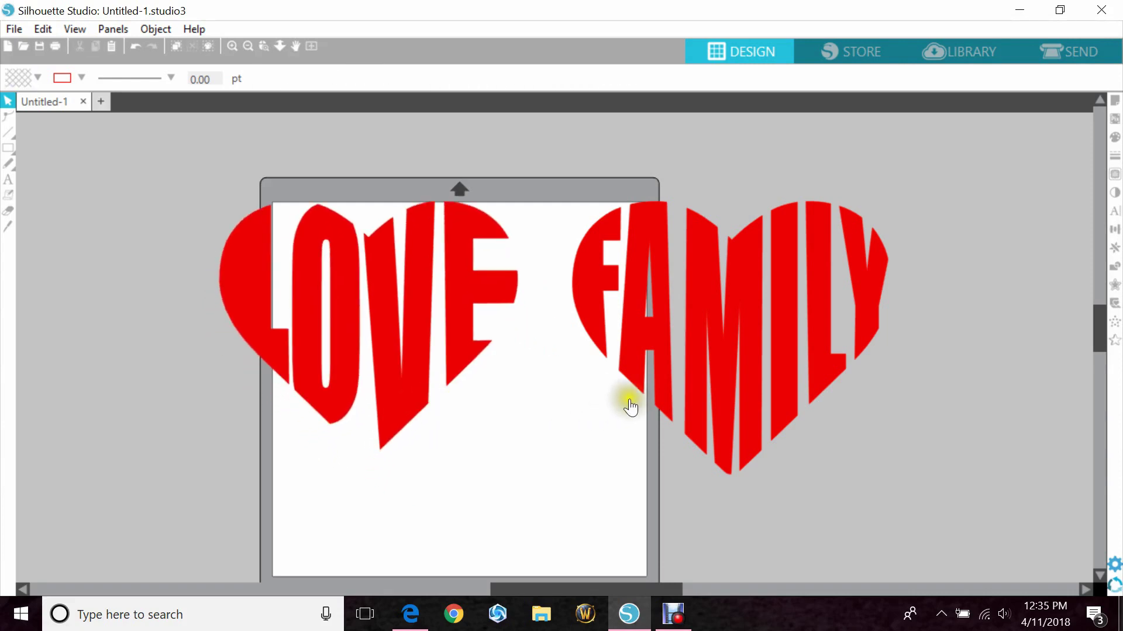
pyautogui.moveTo(649, 401); pyautogui.dragTo(631, 396)
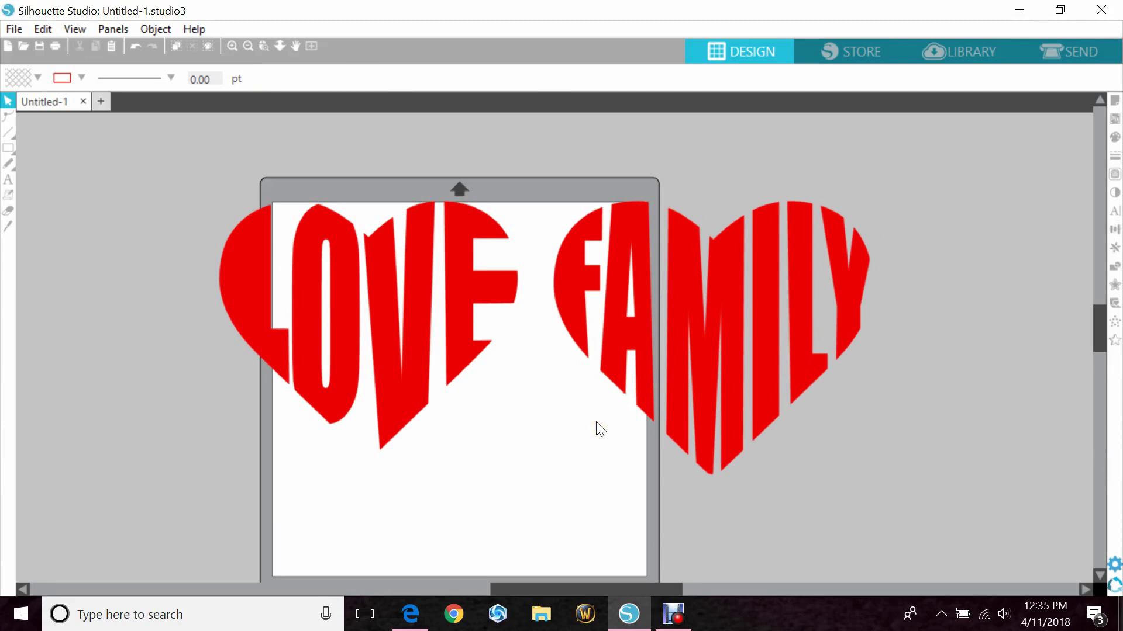